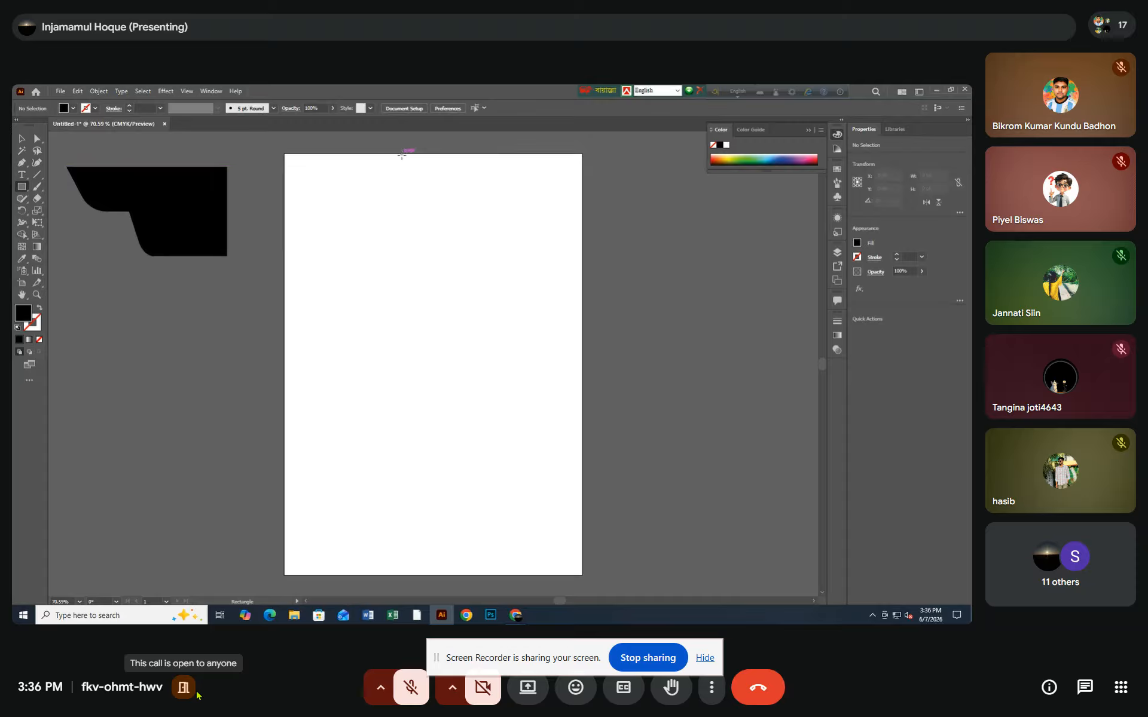
- Draw a rectangle about 358 × 150 pt in the artboard's upper-right corner and fill it with blue
left_click_drag(402, 154, 582, 229)
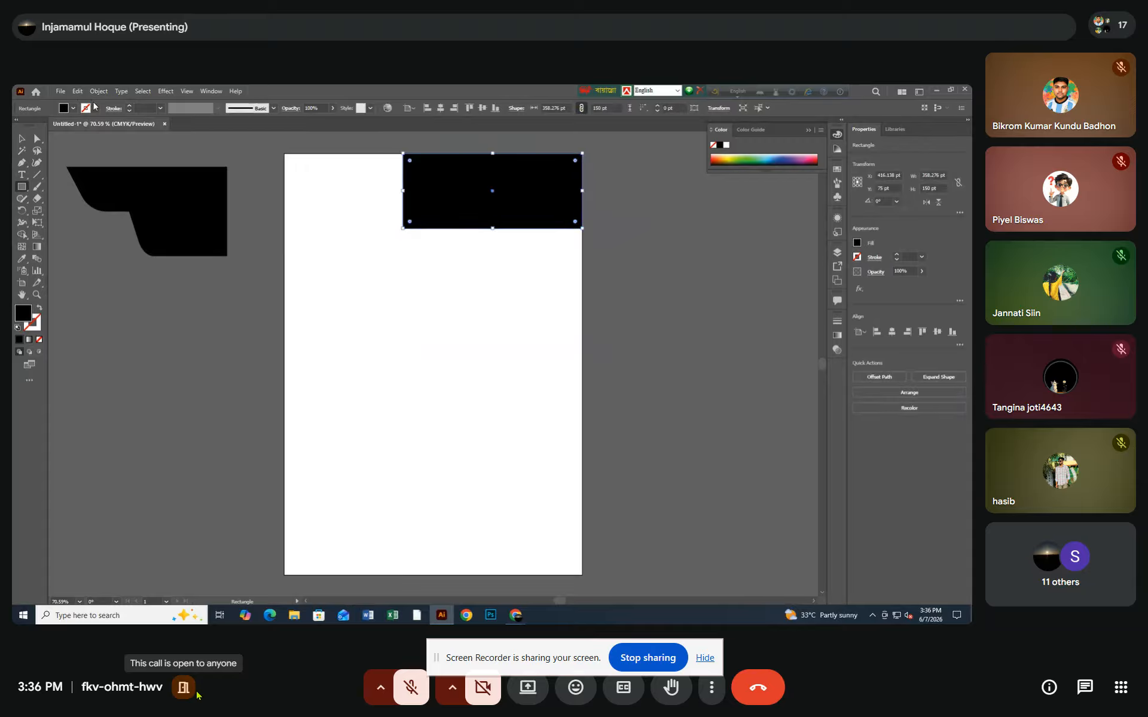
left_click(73, 108)
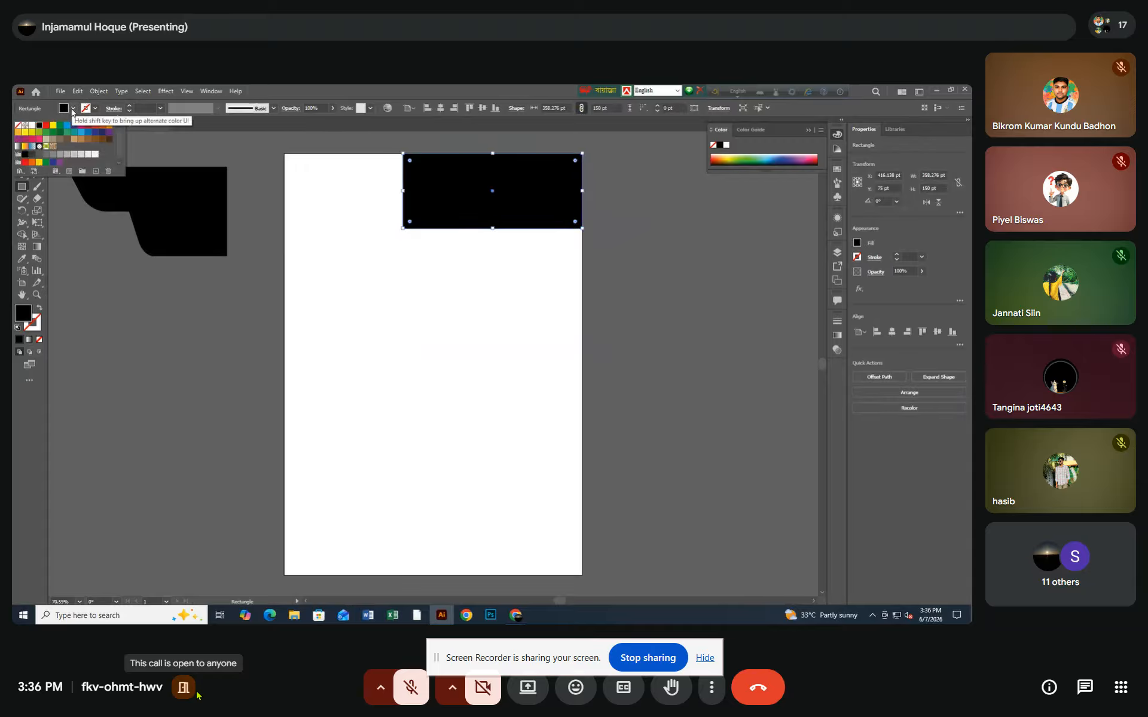
left_click(67, 126)
left_click(106, 283)
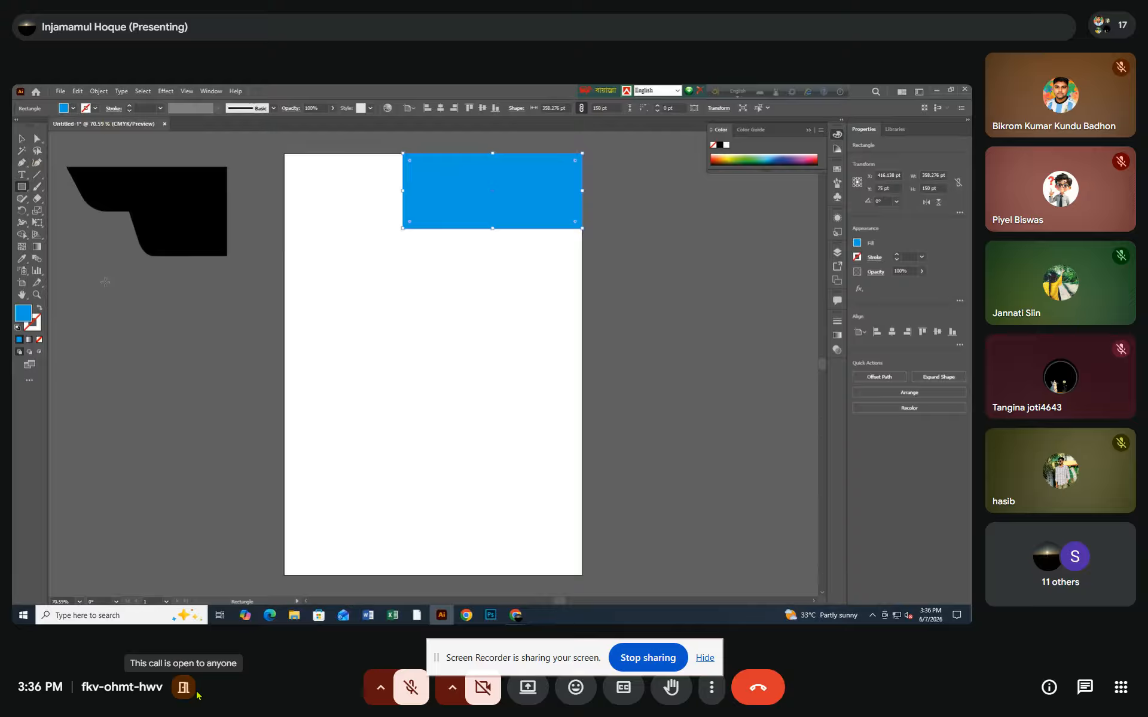
left_click(136, 242)
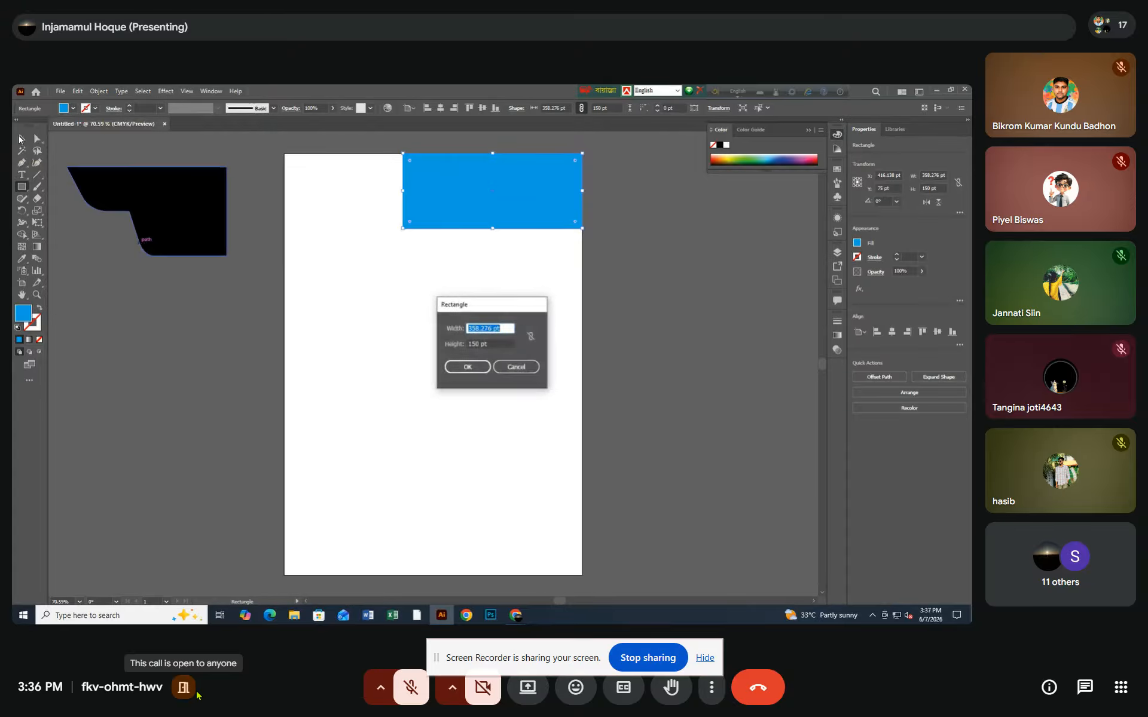
left_click(516, 367)
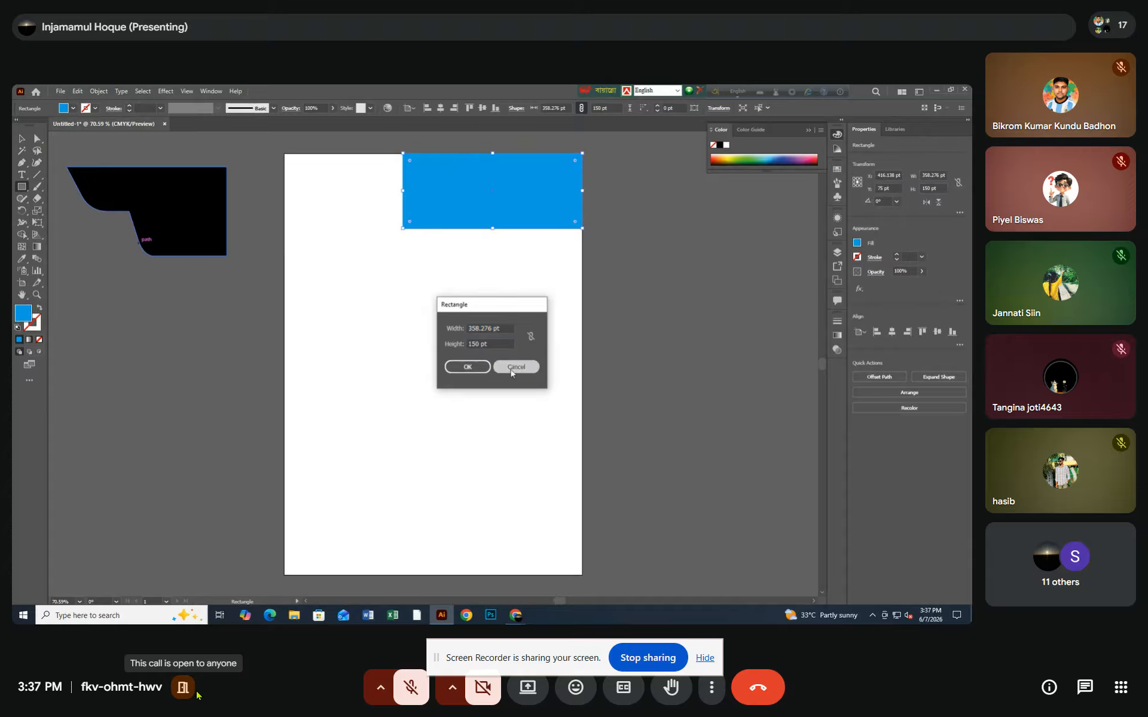
left_click(214, 238)
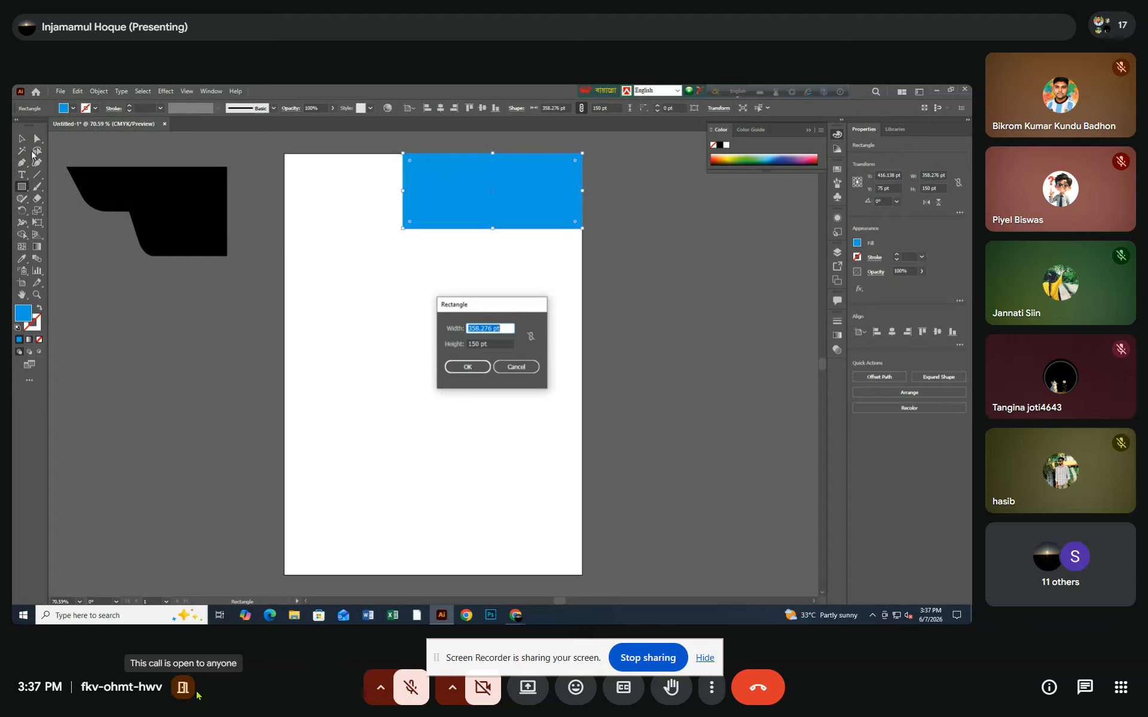
left_click(515, 367)
- Give the black shape beside the artboard a red stroke and increase its weight to 6 pt
left_click(22, 139)
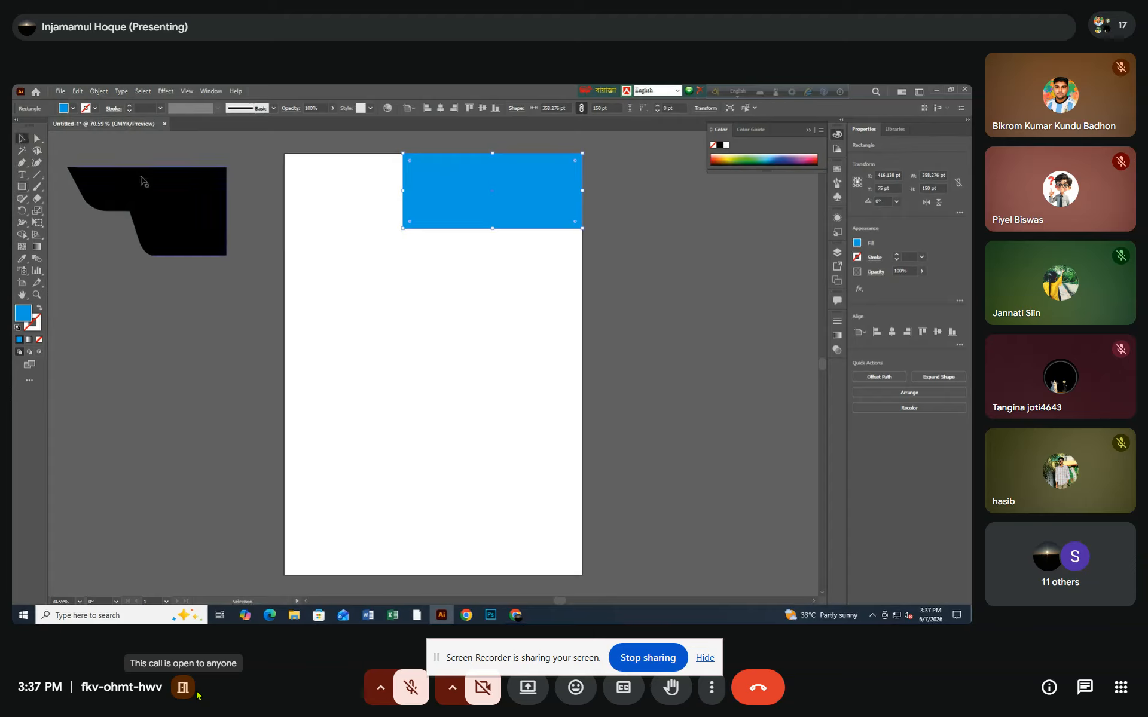
left_click(141, 179)
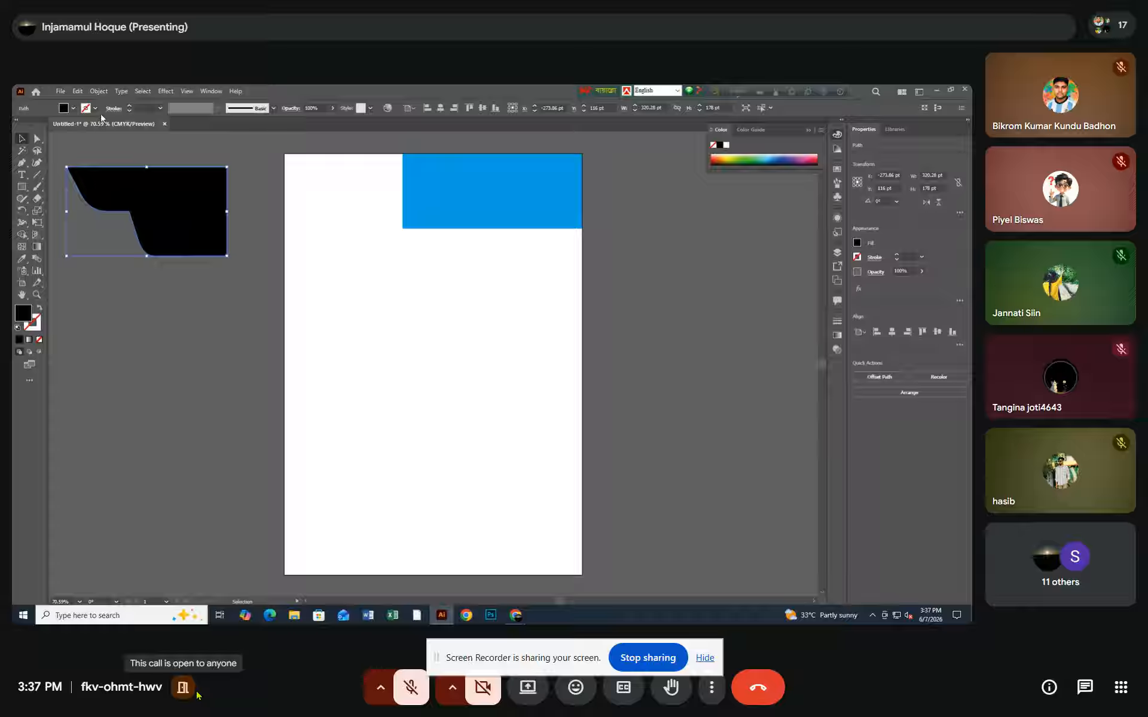
left_click(73, 109)
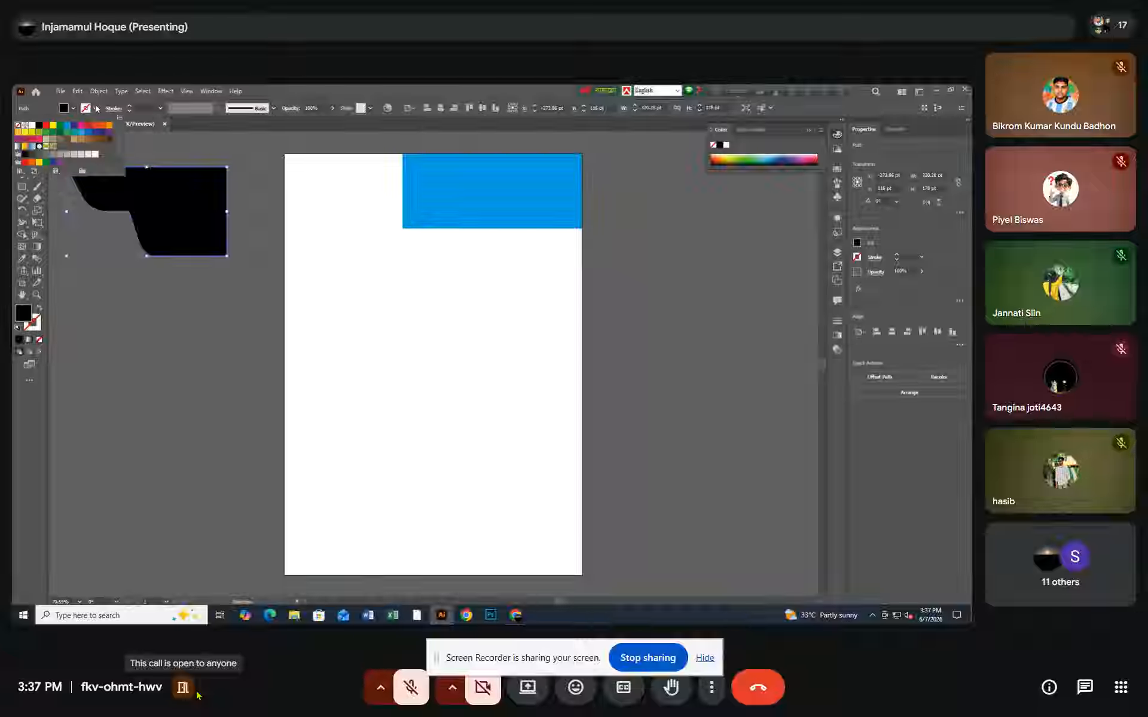
left_click(46, 125)
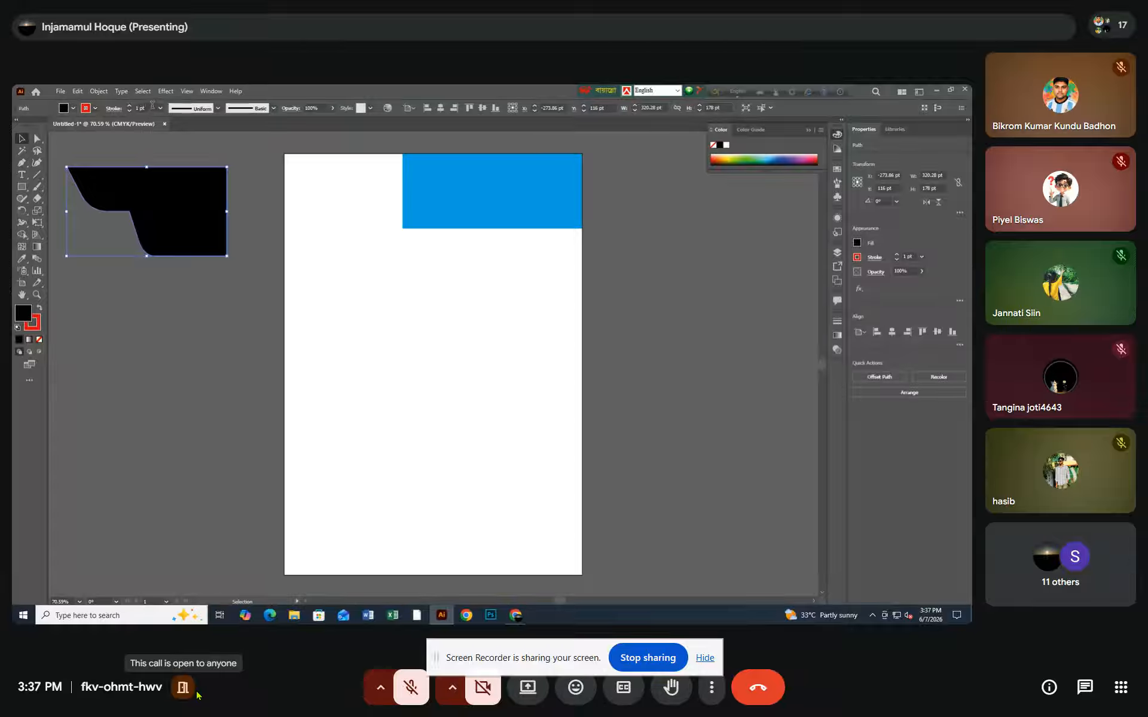
left_click(130, 106)
left_click(129, 105)
left_click(130, 106)
left_click(130, 106)
left_click(130, 106)
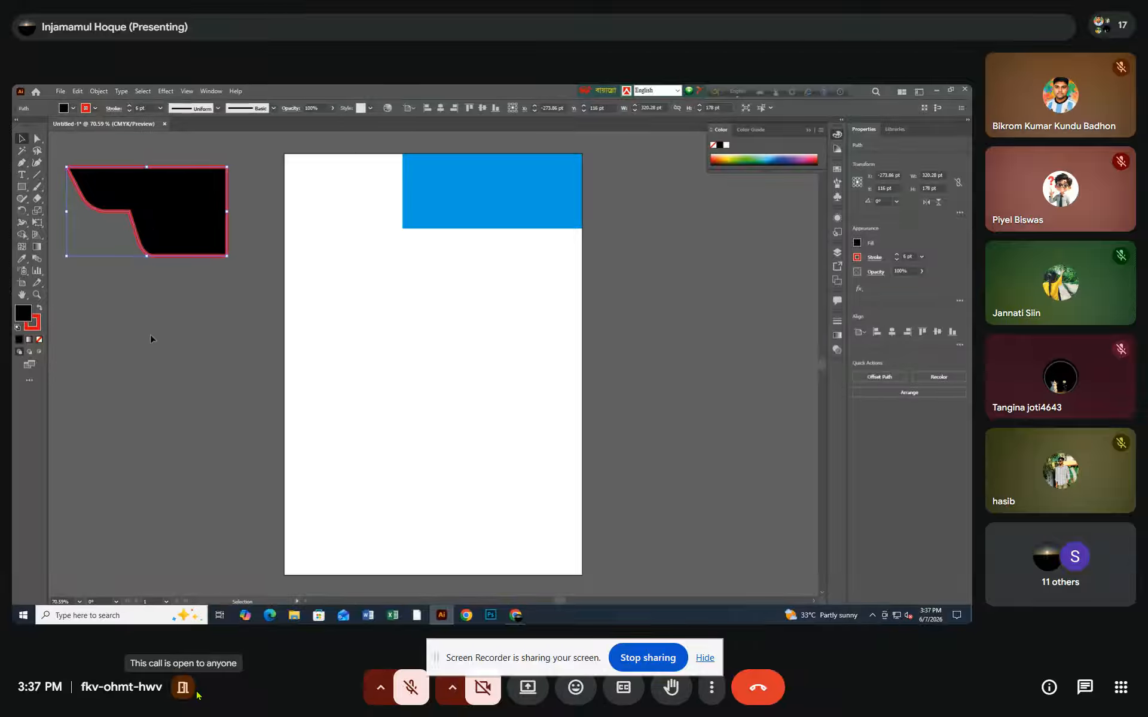
- Move the red-outlined black shape a little down and to the left on the pasteboard
left_click(150, 332)
left_click_drag(159, 236, 161, 278)
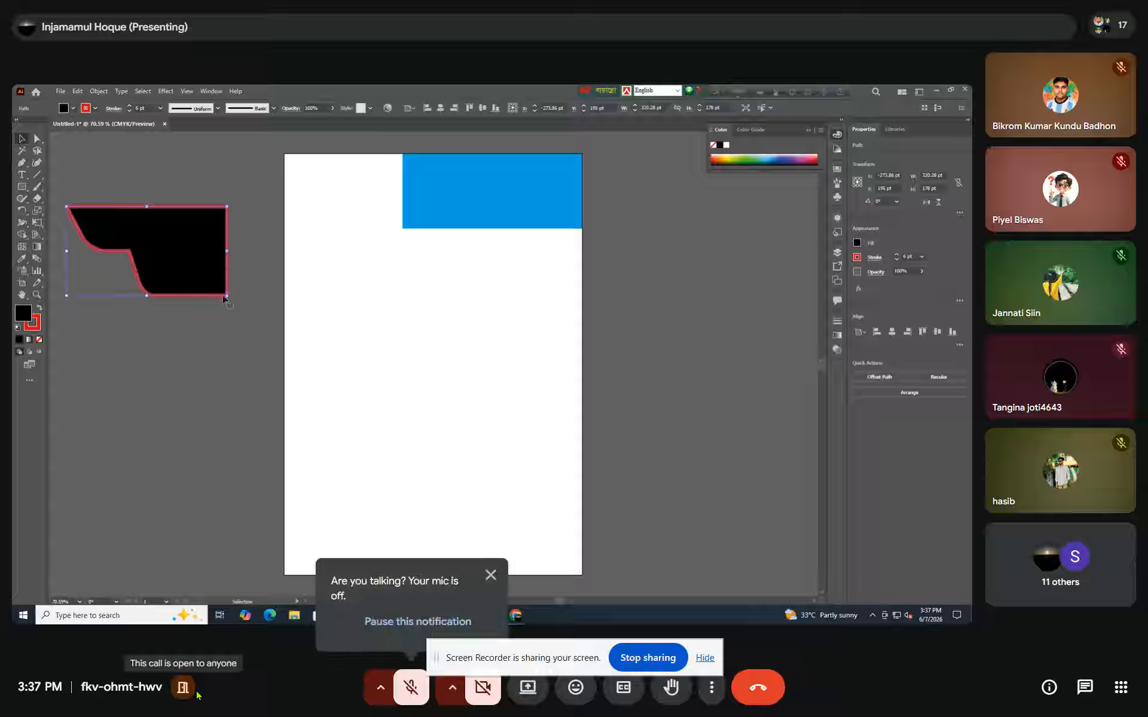
left_click_drag(225, 299, 207, 302)
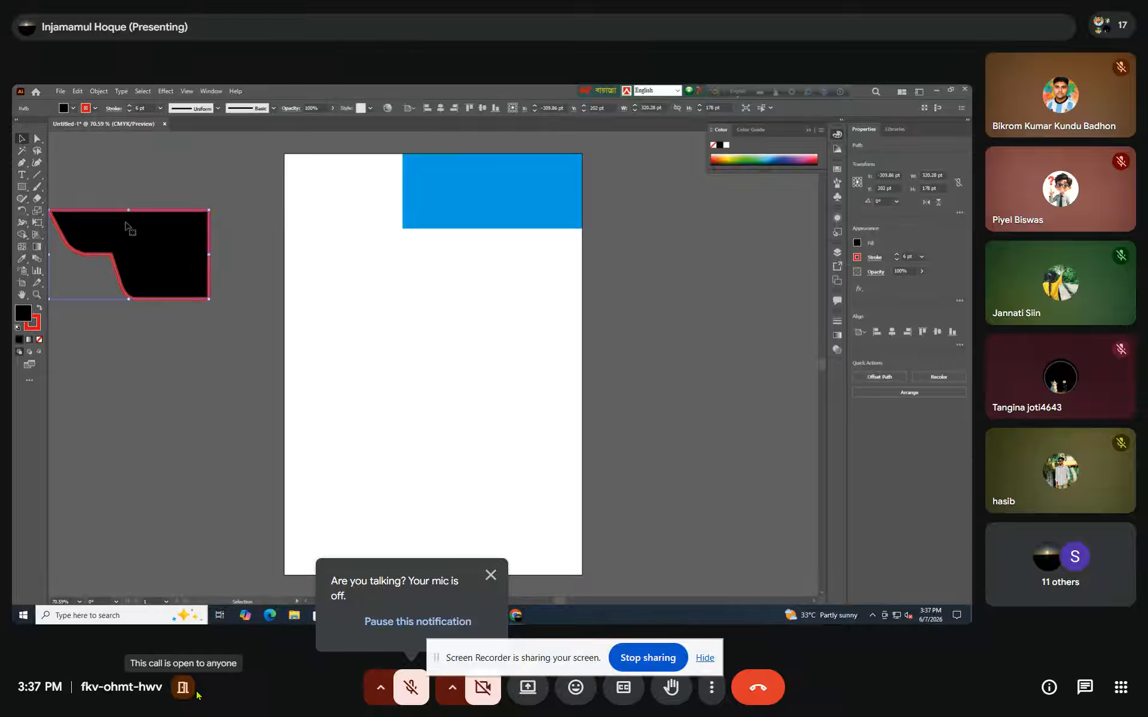
- Draw a rectangle about 118 × 316 pt over the black shape's right edge and remove its stroke
left_click(22, 187)
mouse_move(187, 176)
left_mouse_down()
mouse_move(244, 296)
mouse_move(247, 334)
left_mouse_up()
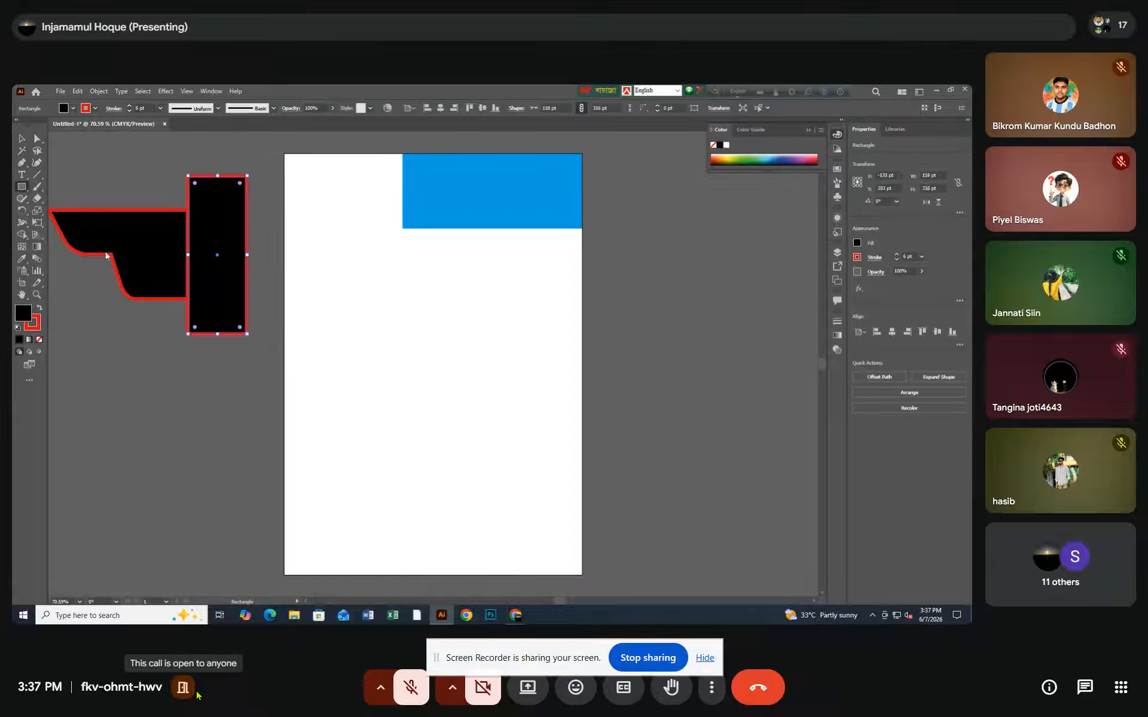
left_click(34, 326)
left_click(39, 340)
left_click(22, 313)
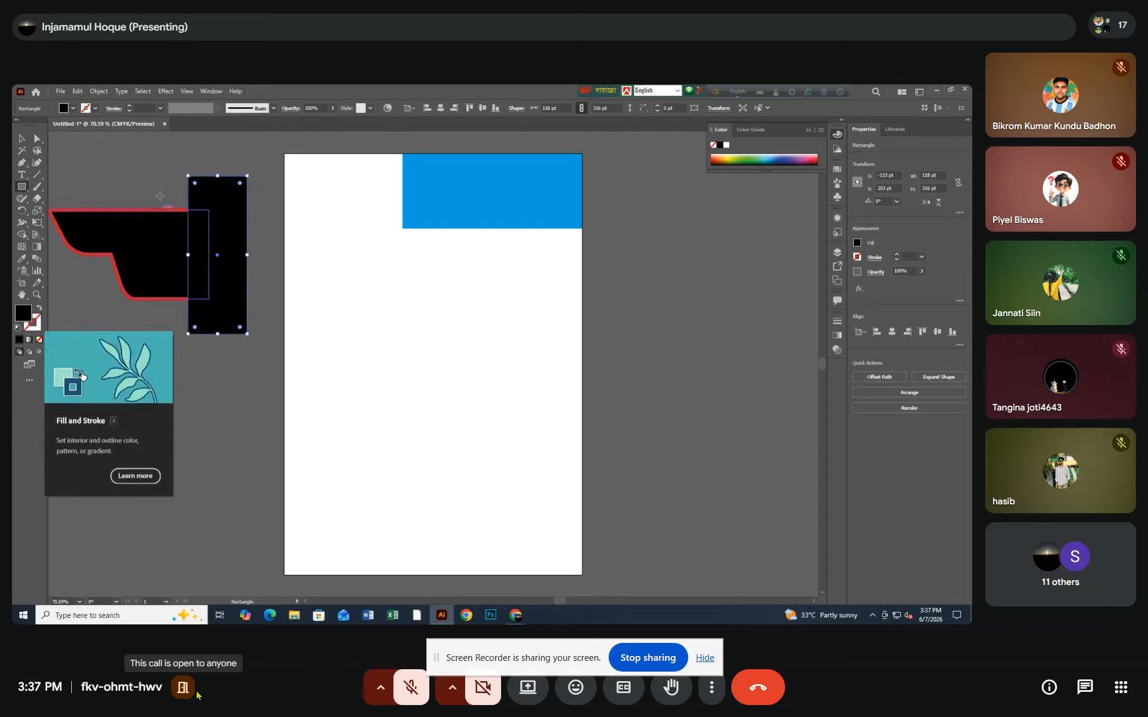
left_click(149, 179)
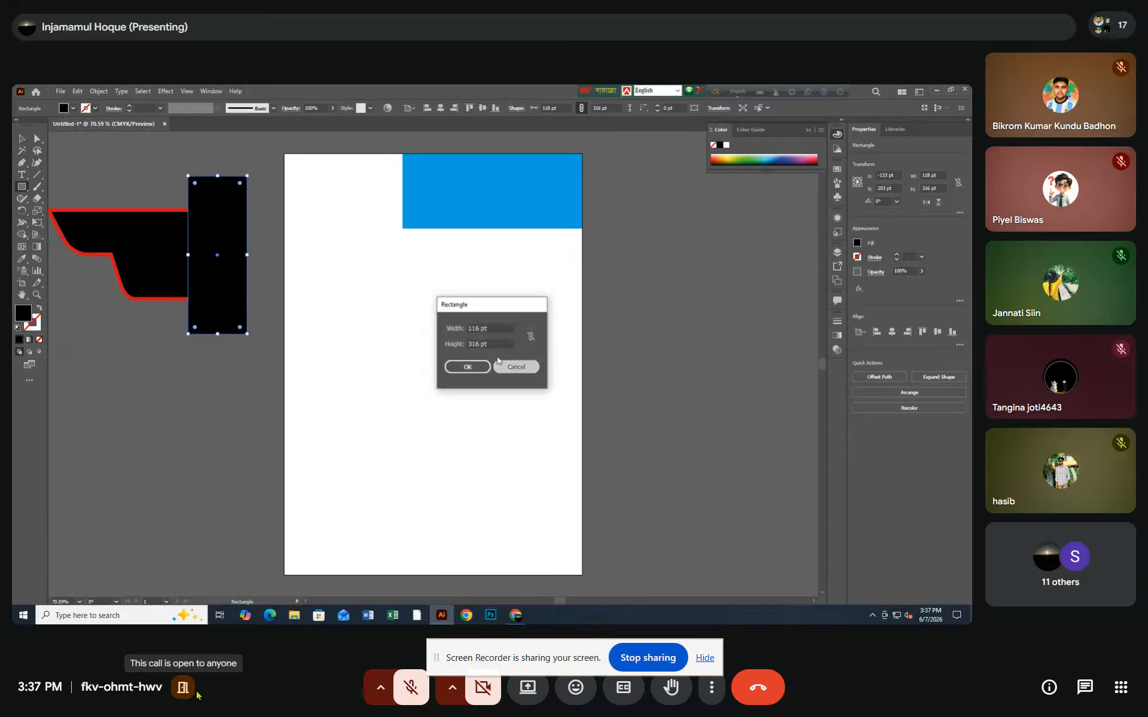
left_click(502, 366)
- Select both black shapes and remove the overlap and the rest of the tall rectangle with the Shape Builder tool
left_click(21, 138)
left_click_drag(69, 169, 242, 387)
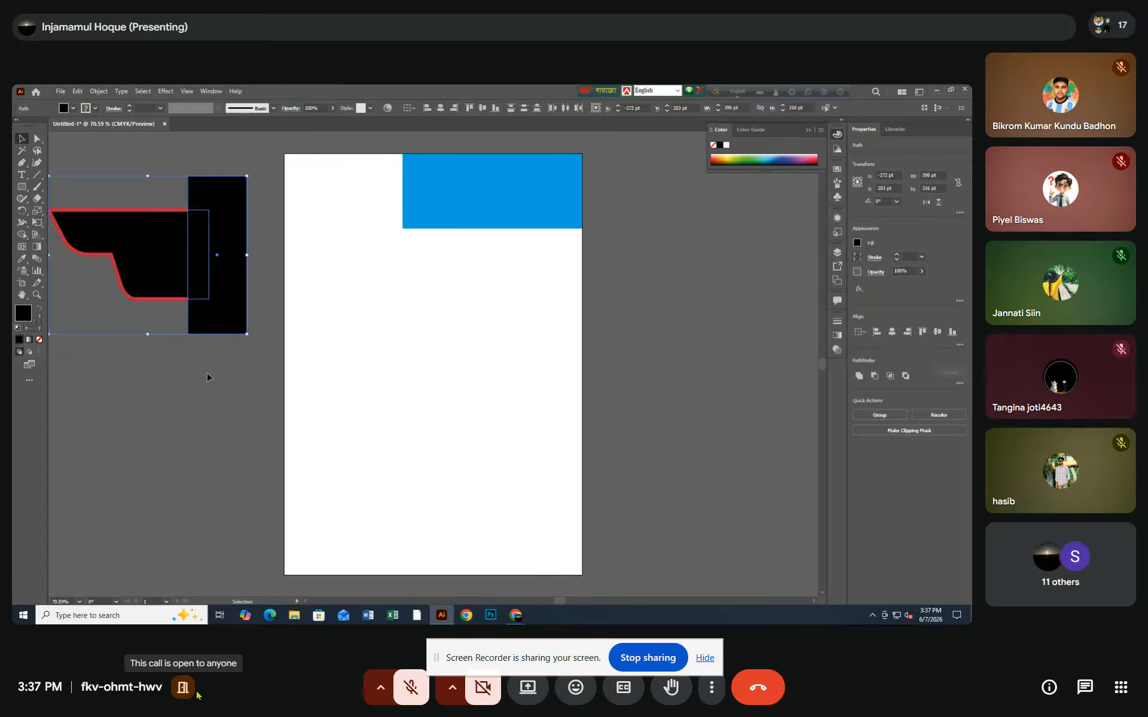
left_click(23, 236)
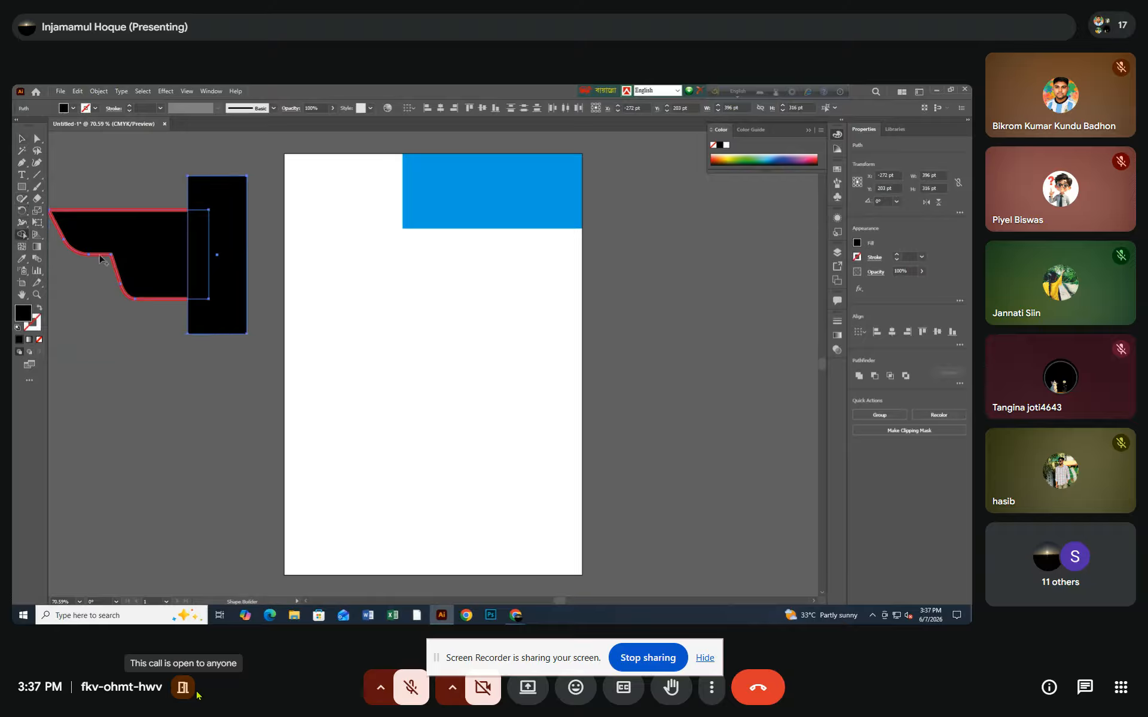
left_click(207, 267)
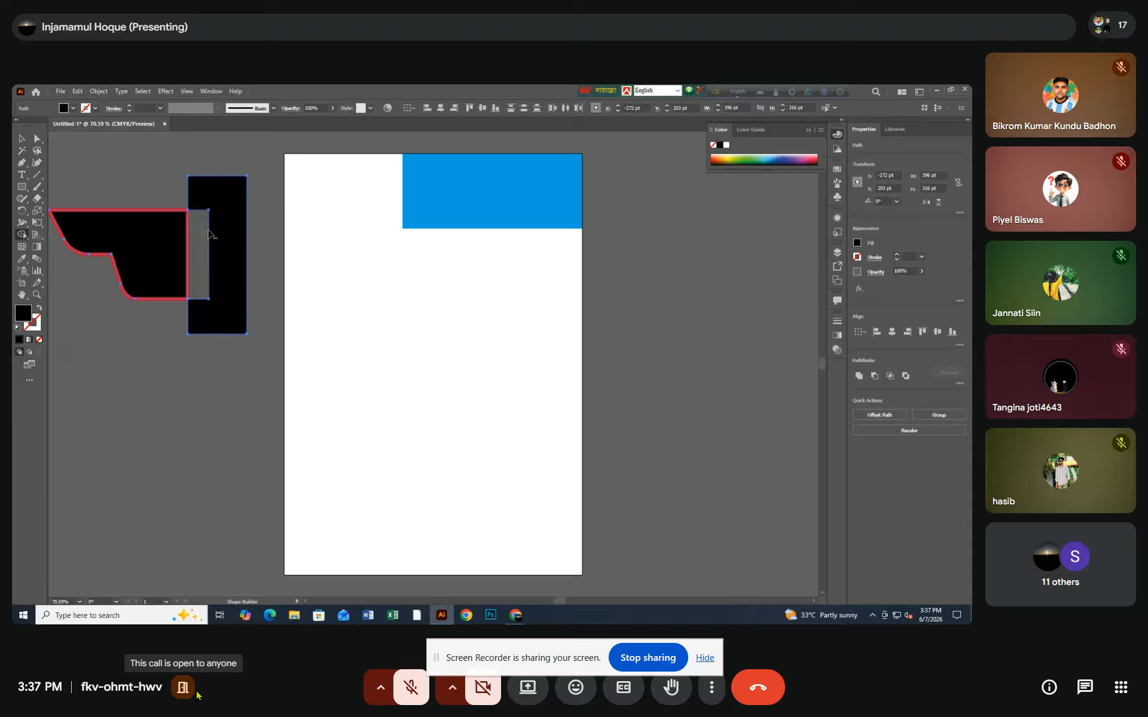
left_click_drag(210, 234, 216, 220)
- Move the trimmed black shape onto the artboard and delete it
left_click(22, 139)
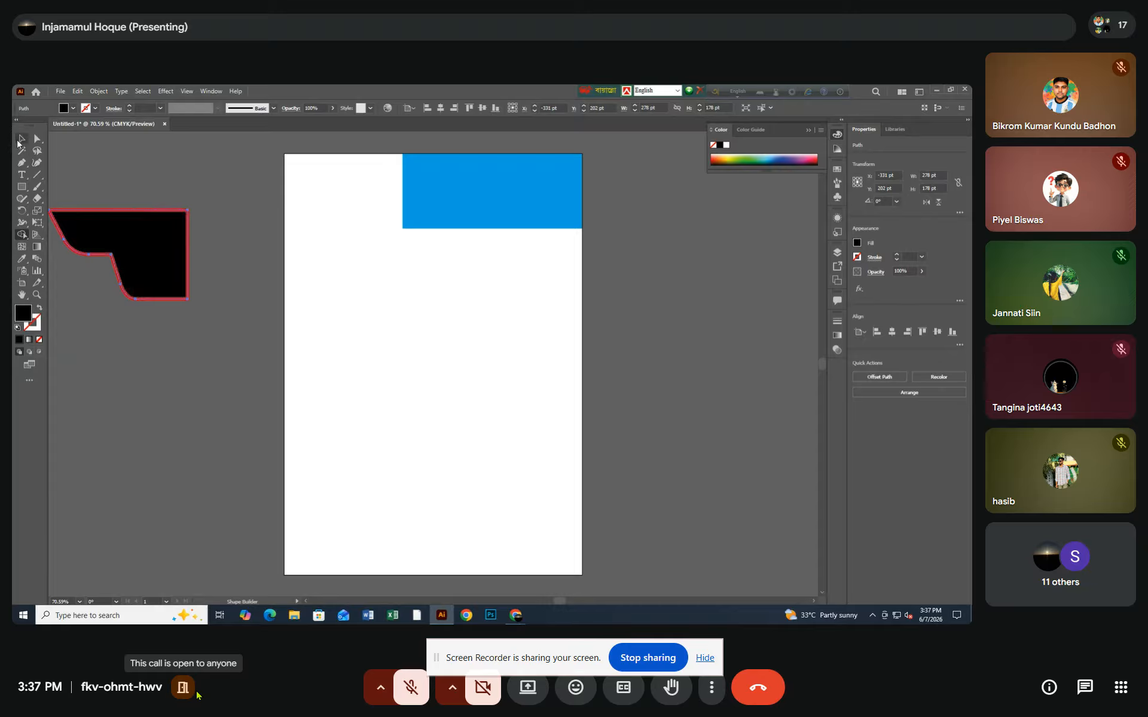
left_click(119, 162)
left_click_drag(161, 258, 512, 369)
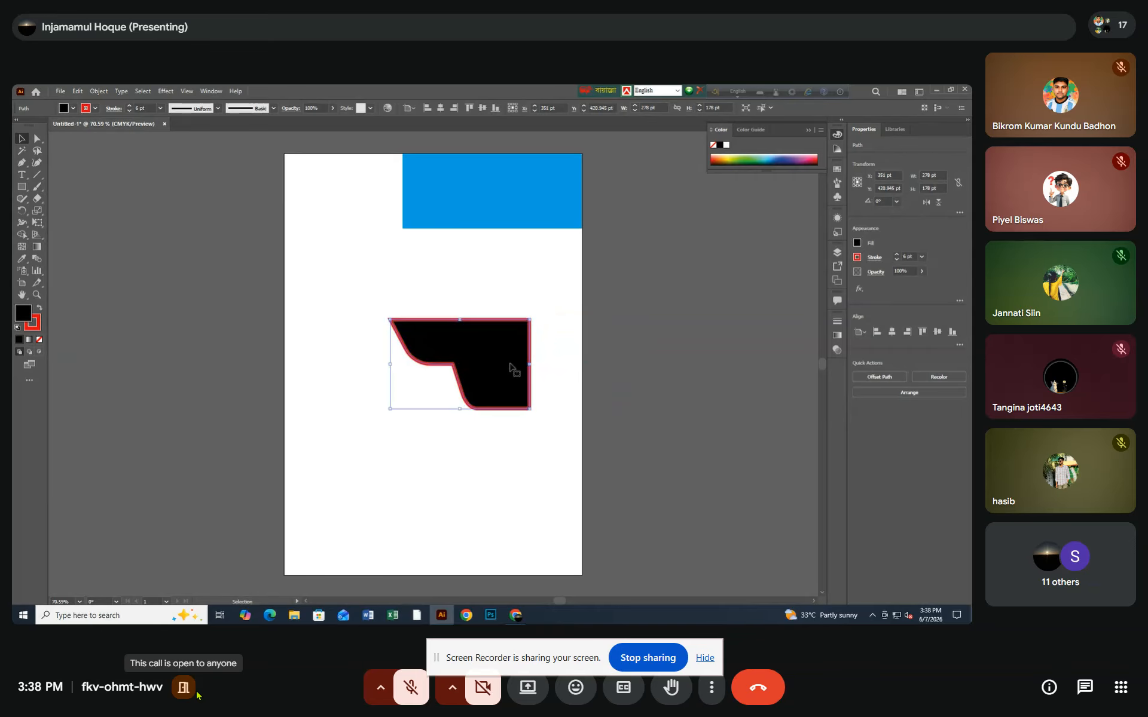
key("Delete")
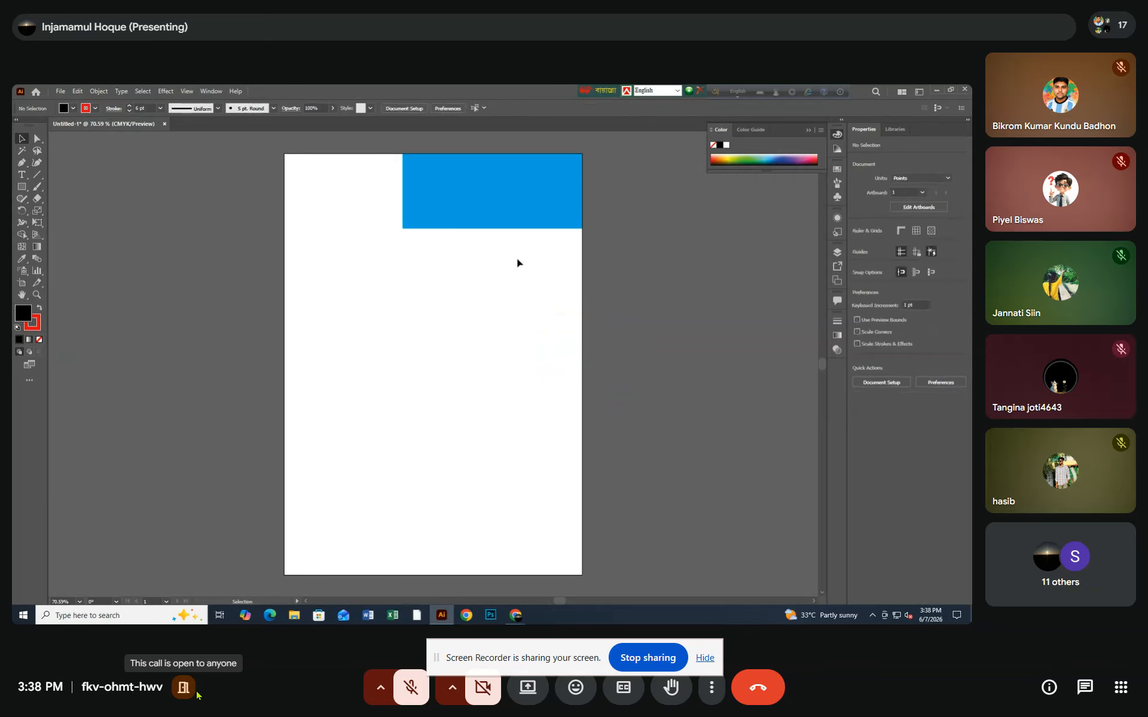
- Add two anchor points near the middle of the blue rectangle's bottom edge with the Add Anchor Point tool
left_click(506, 225)
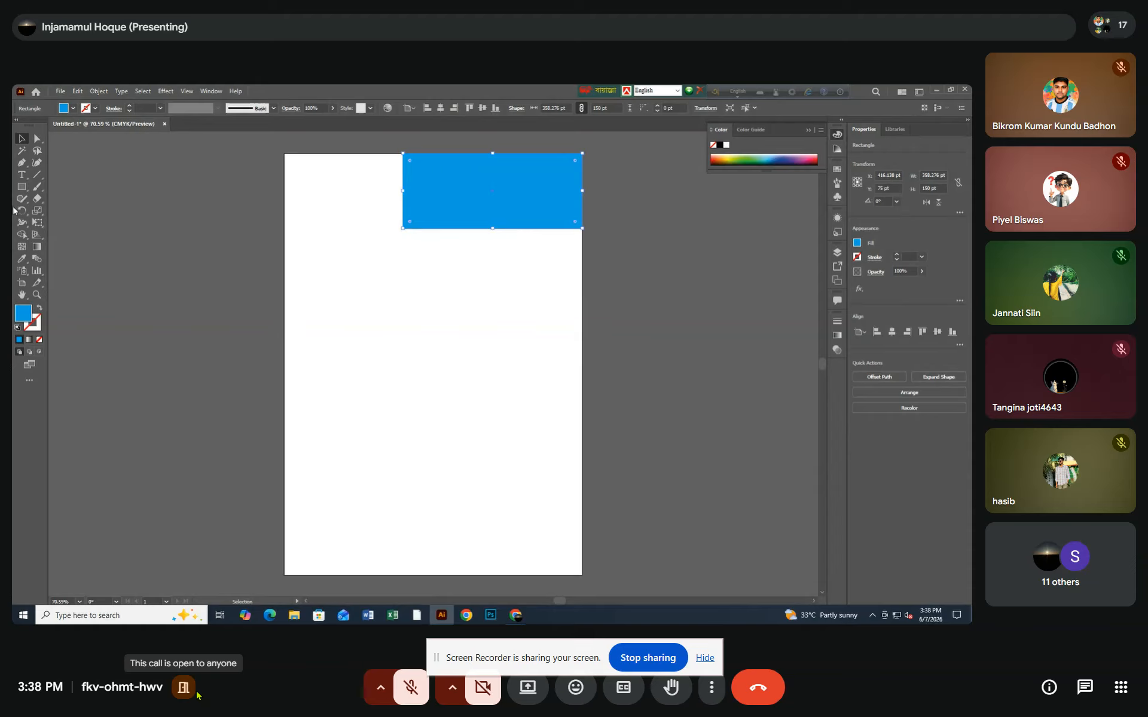
left_click(19, 165)
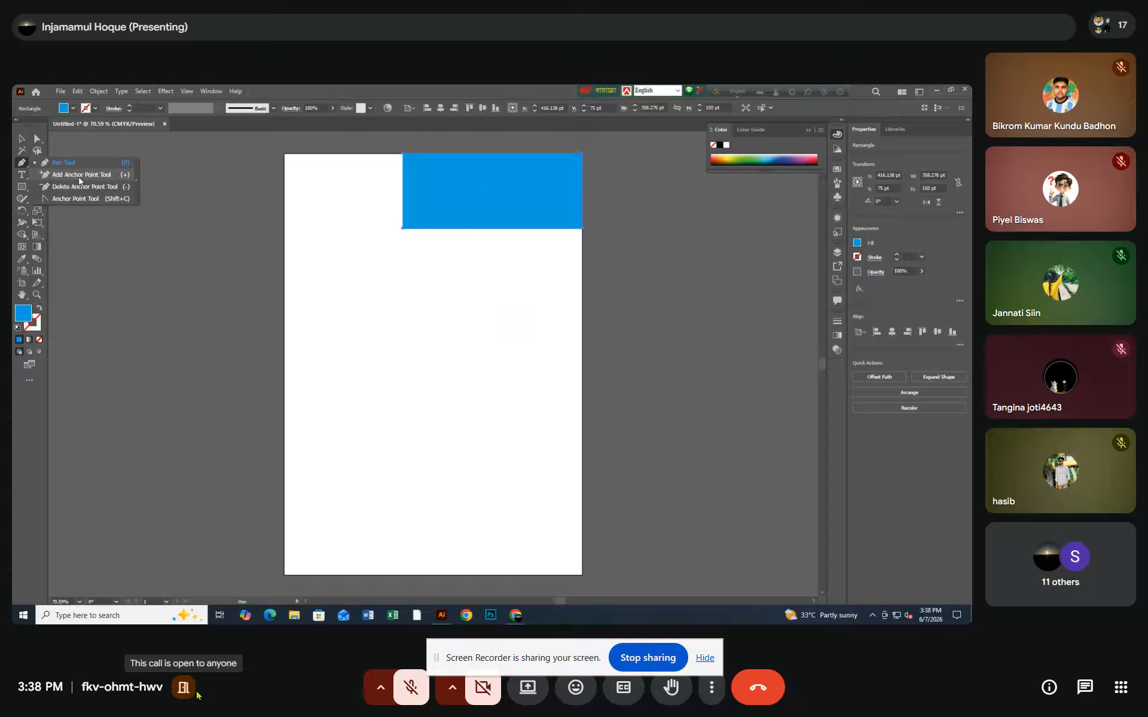
left_click(79, 179)
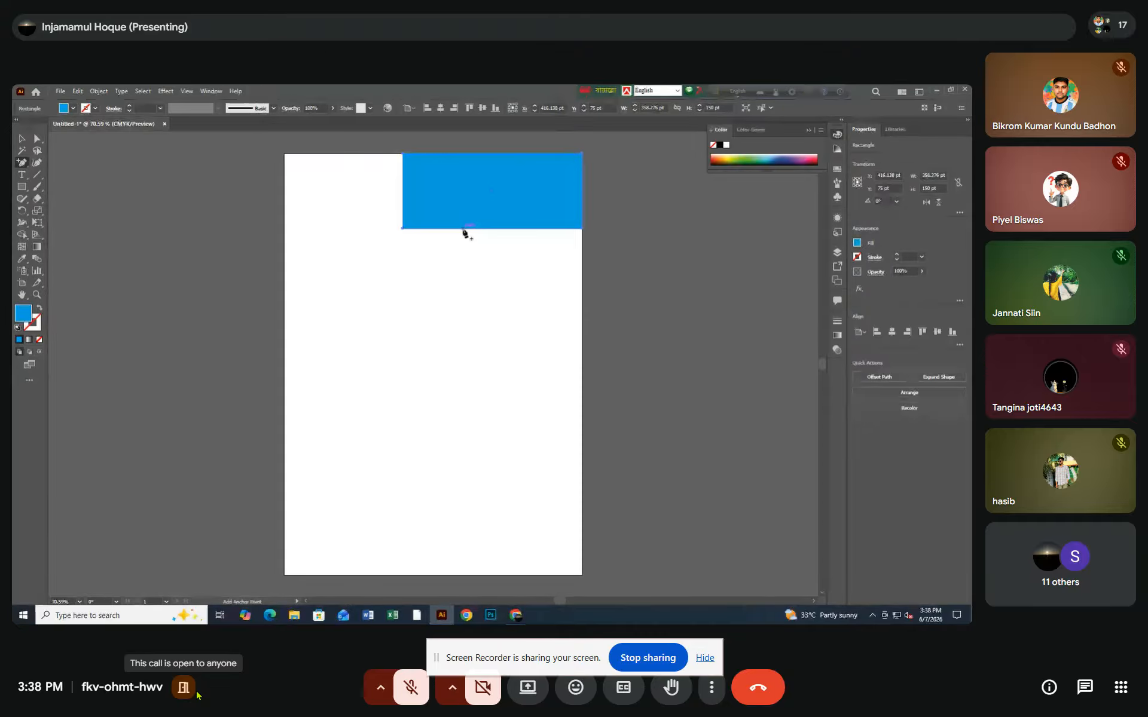
left_click(471, 229)
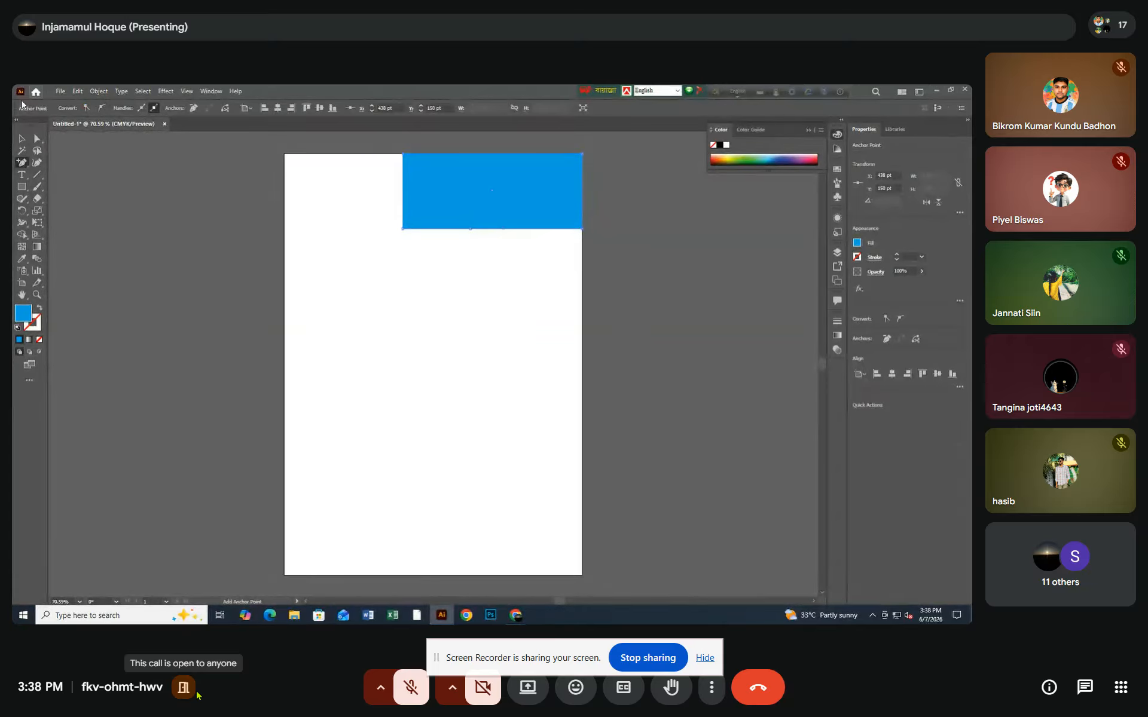
double_click(22, 138)
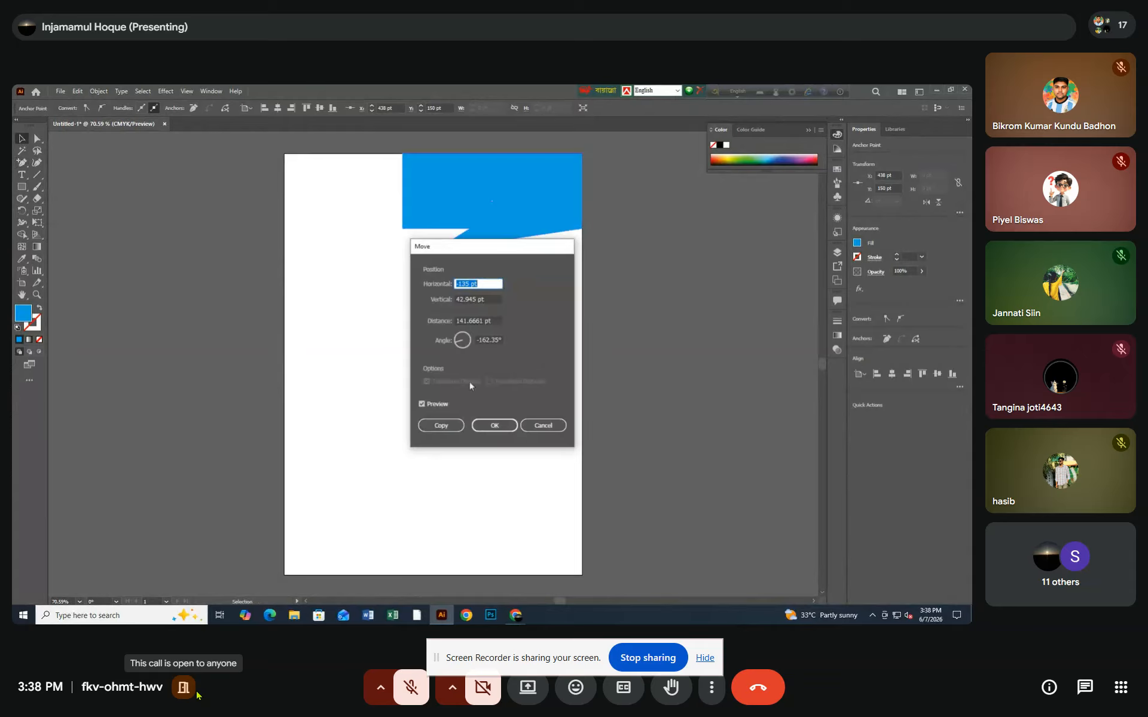
left_click(538, 423)
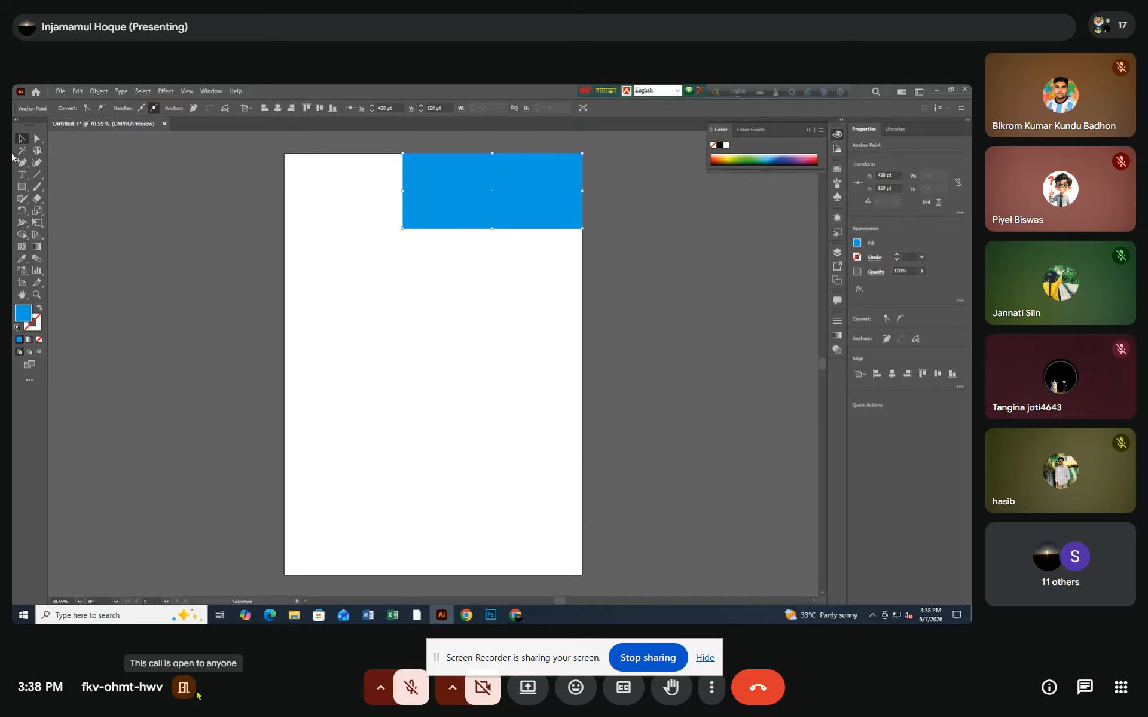
- Pull the blue rectangle's lower-right corner anchor straight down, making the shape about 221 pt tall
left_click(36, 139)
left_click(582, 230)
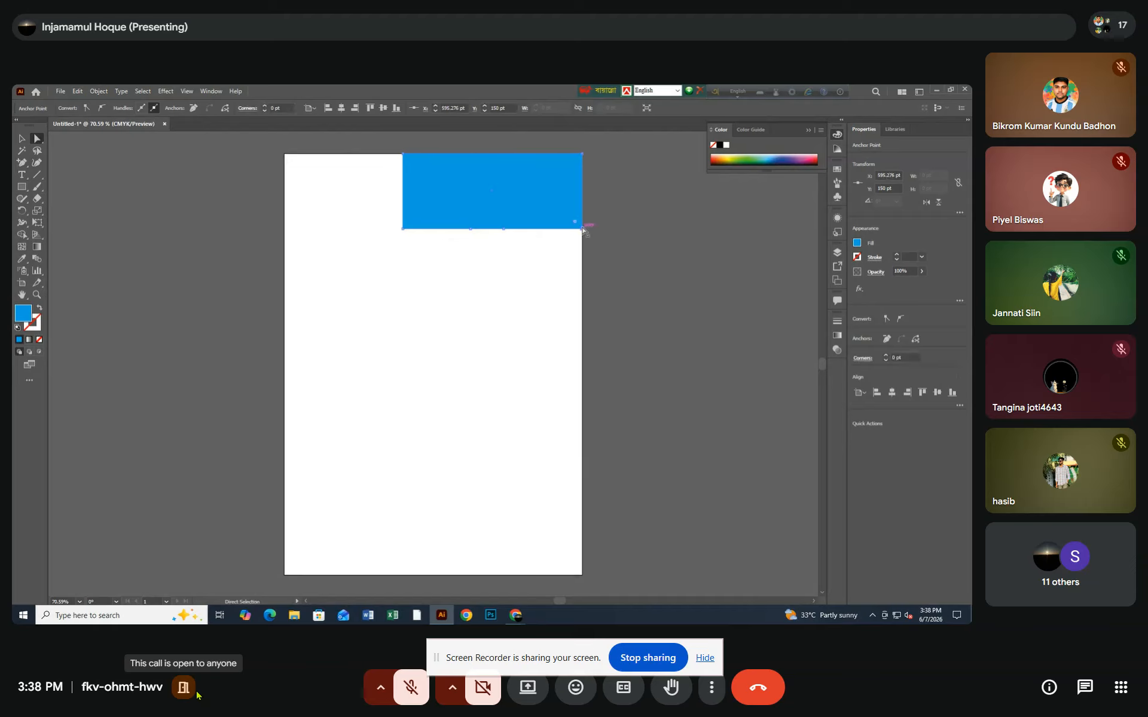
left_click_drag(582, 231, 584, 267)
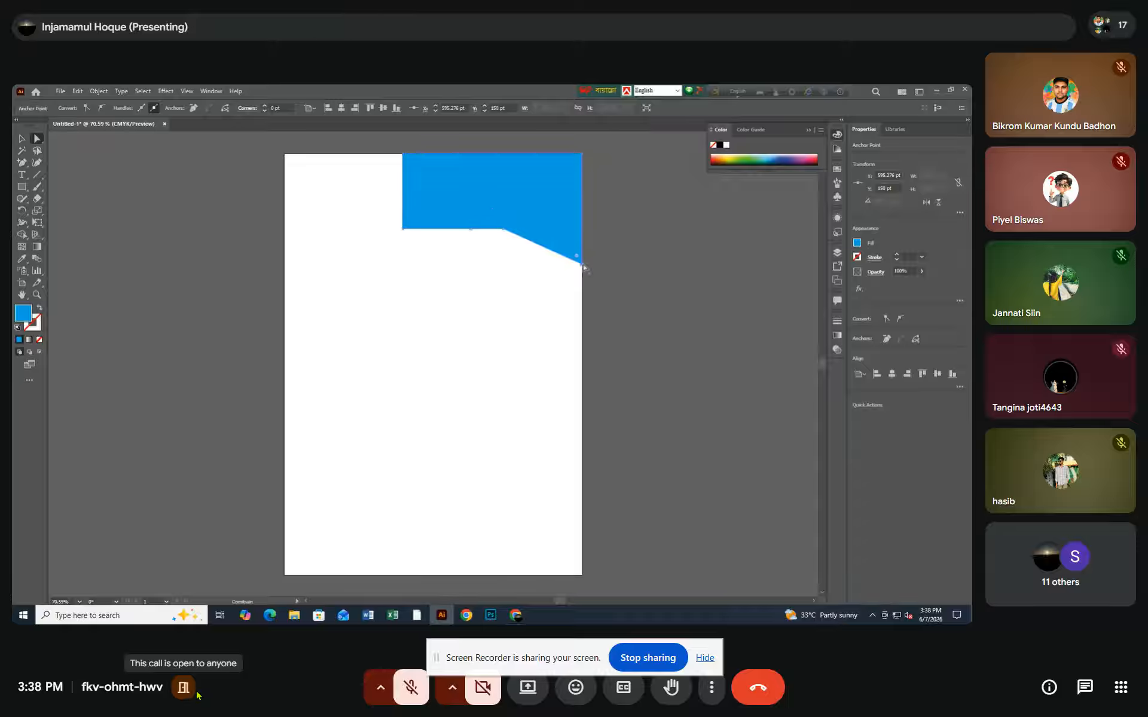
- Lower the right-hand added anchor to Y 221 pt, level with the lower-right corner, and round the resulting corner
left_click(504, 230)
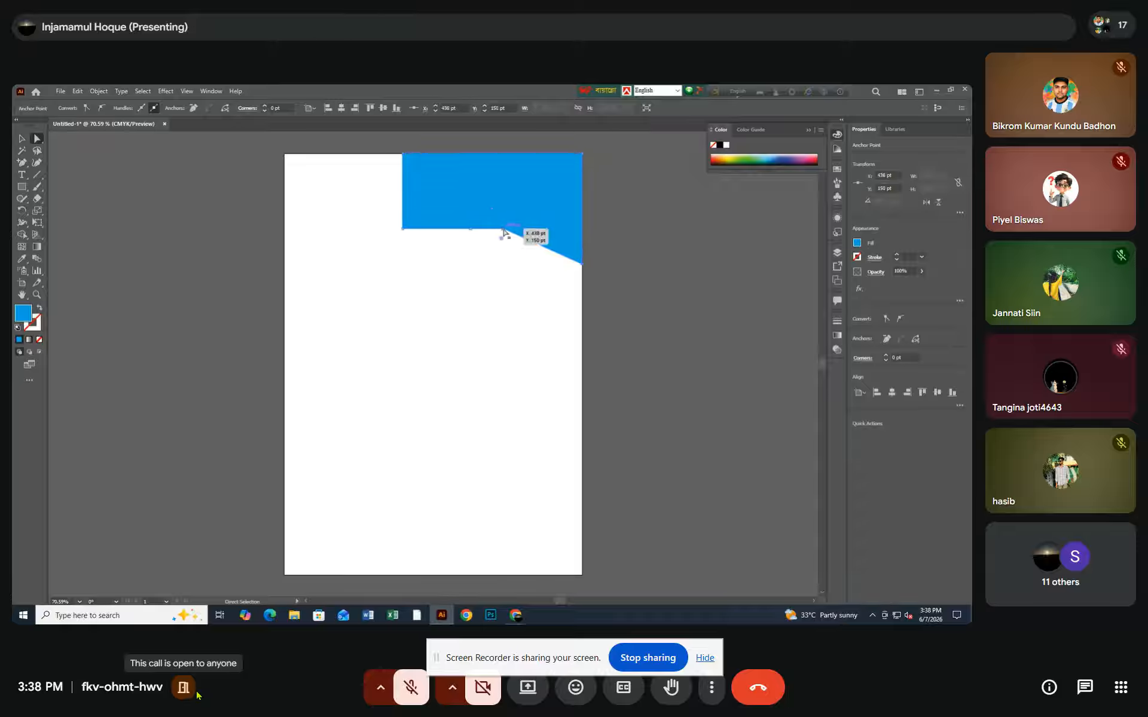
left_click(506, 235)
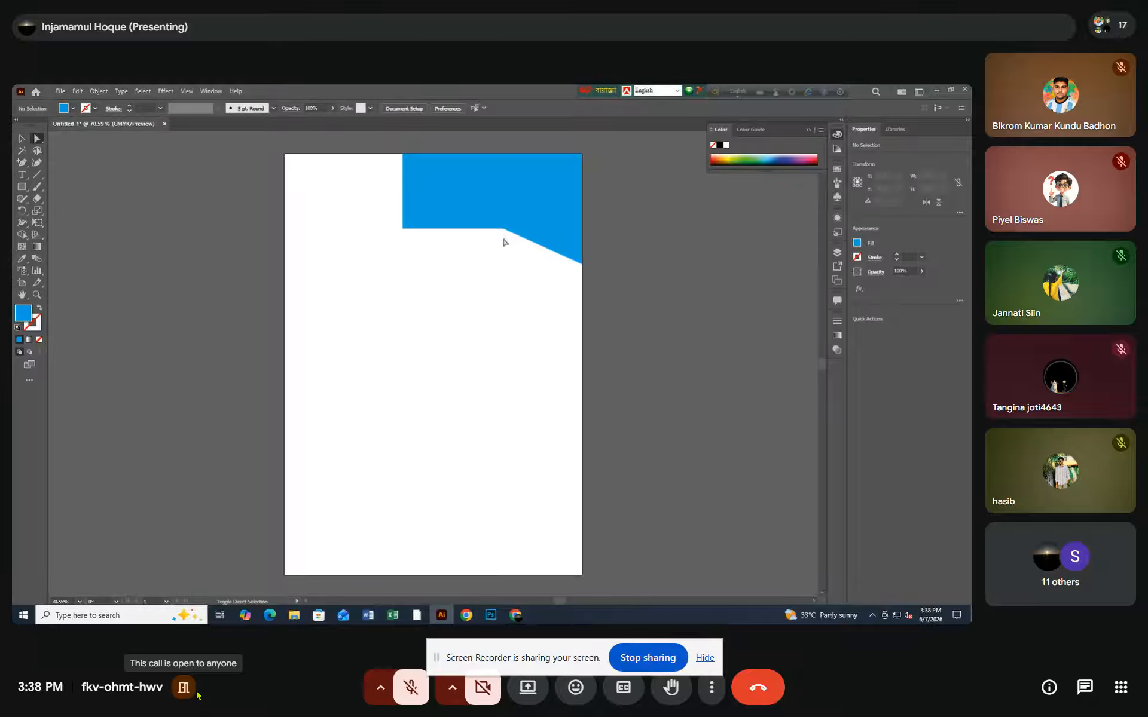
left_click(505, 231)
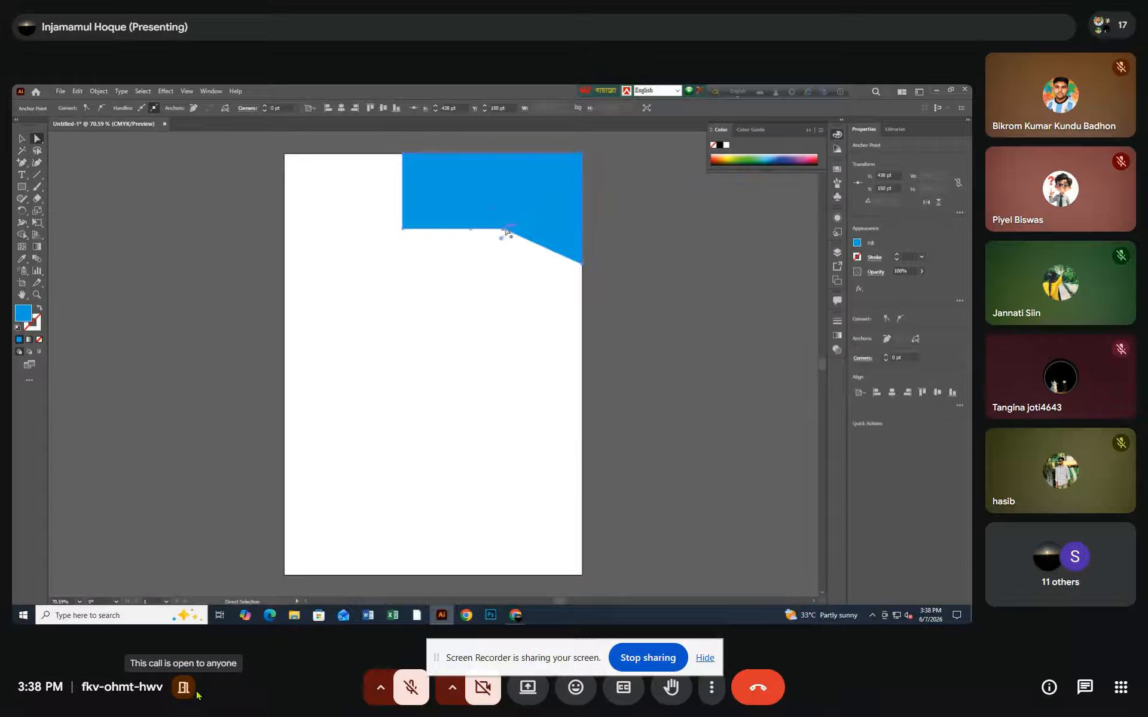
left_click_drag(506, 231, 505, 267)
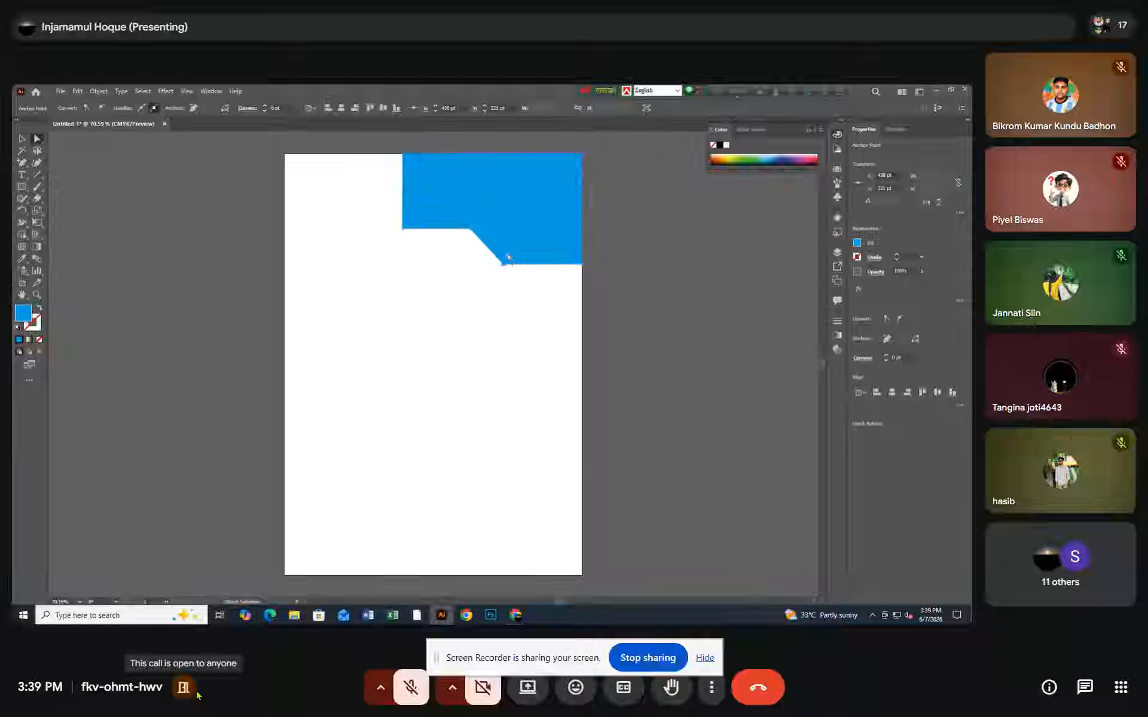
left_click_drag(507, 257, 535, 244)
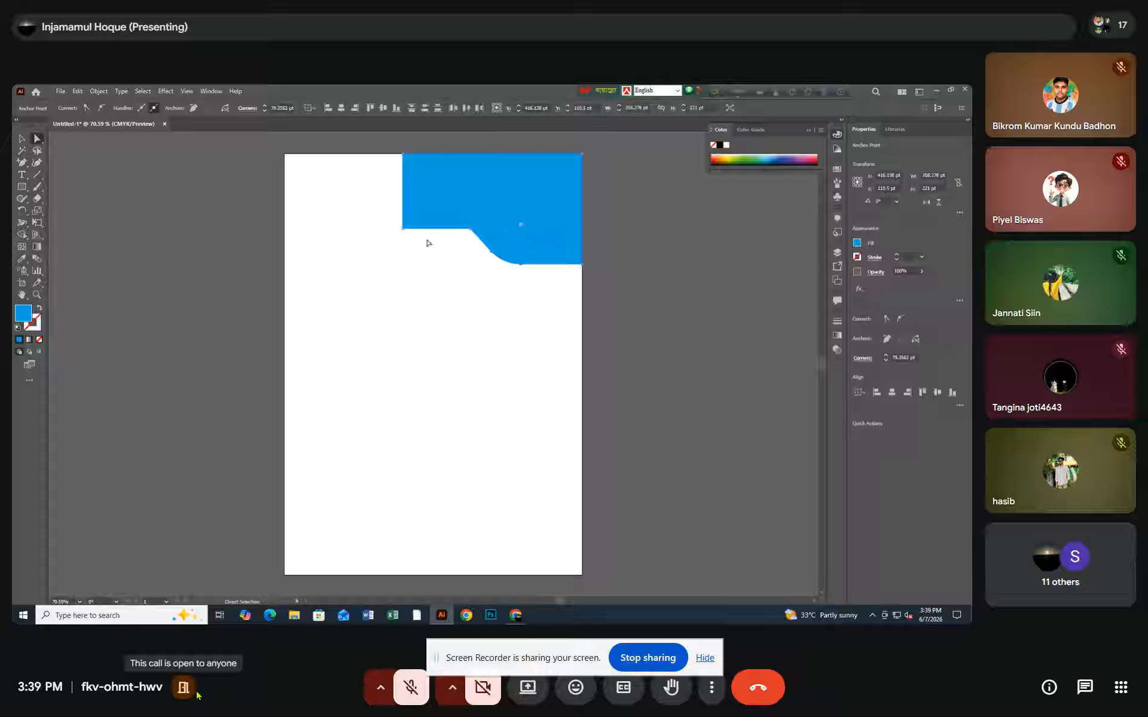
- Round the blue shape's lower-left corner with a 74 pt radius and stretch its left side outward to about 464 pt wide
left_click(403, 228)
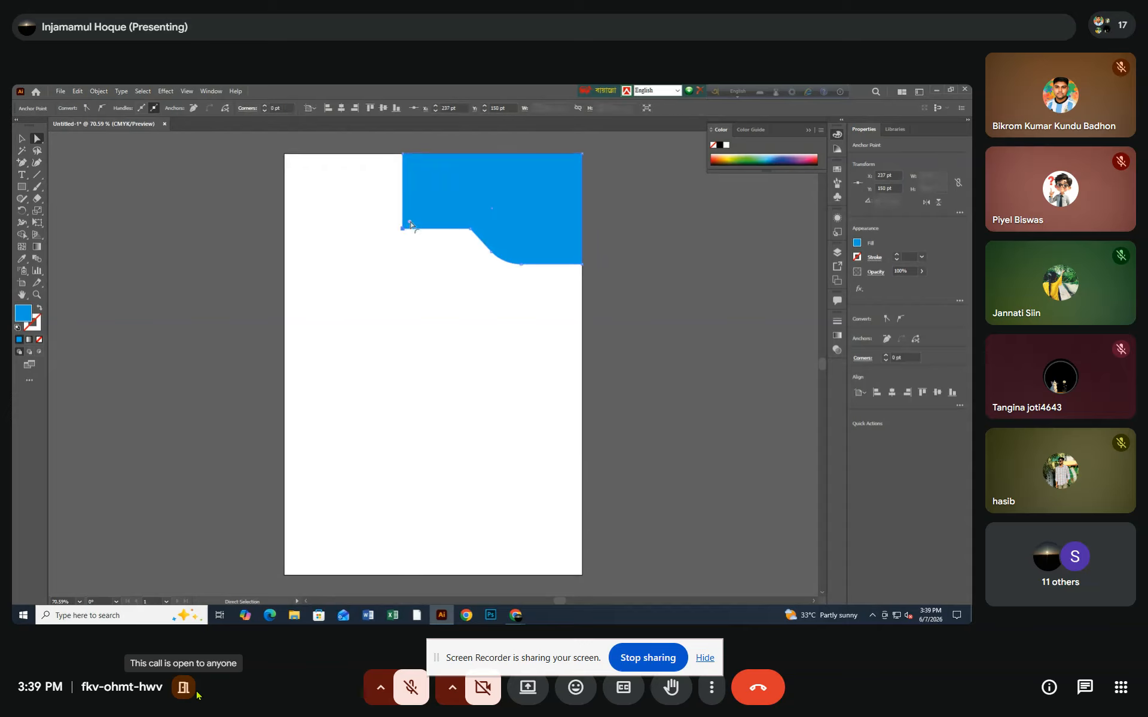
left_click_drag(412, 221, 452, 207)
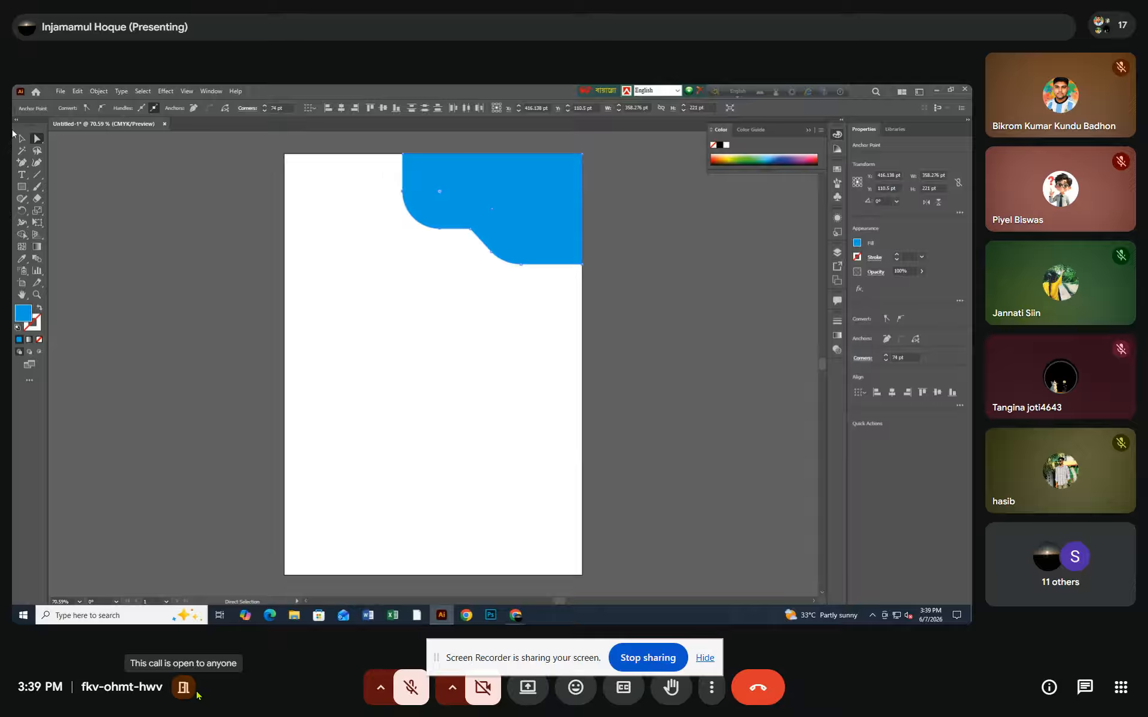
key("v")
left_click(404, 209)
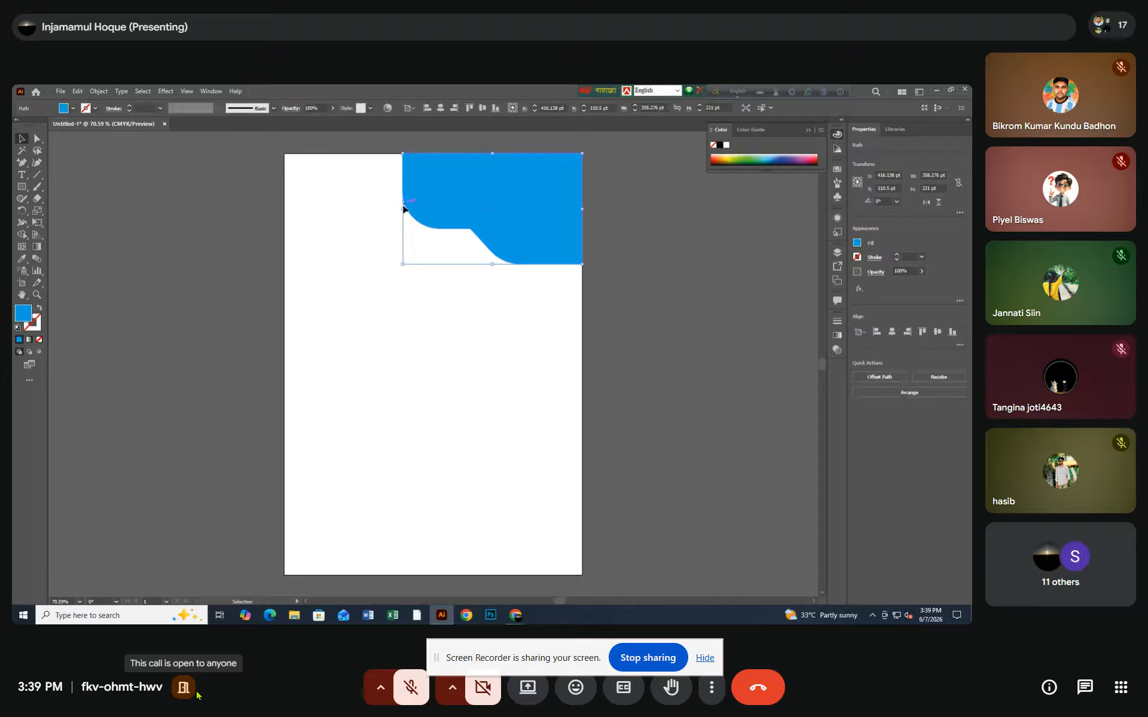
left_click_drag(404, 208, 350, 199)
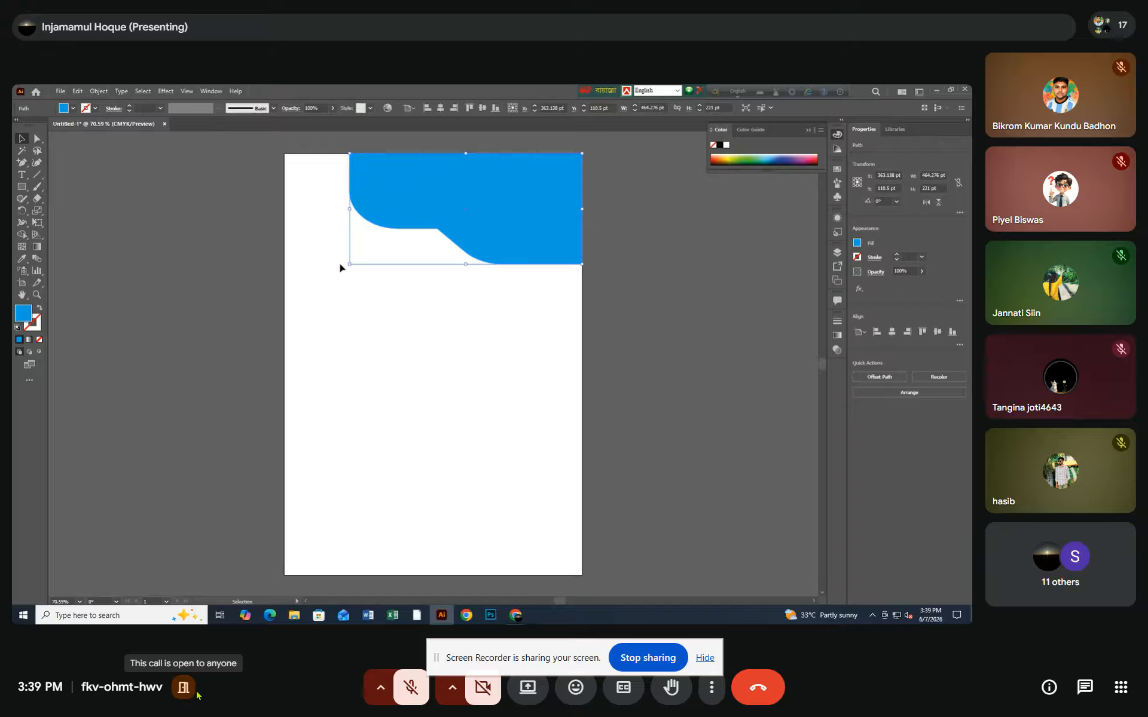
left_click(433, 290)
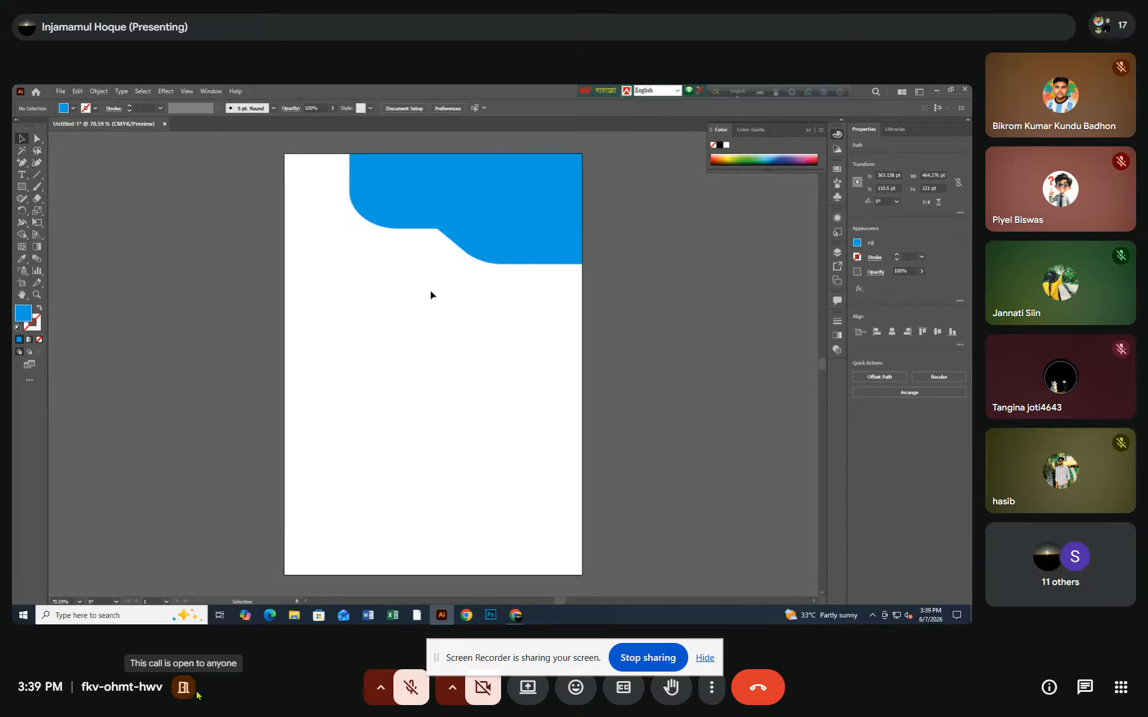
- Delete the blue shape from the artboard and close Illustrator without saving the untitled document
left_click(521, 257)
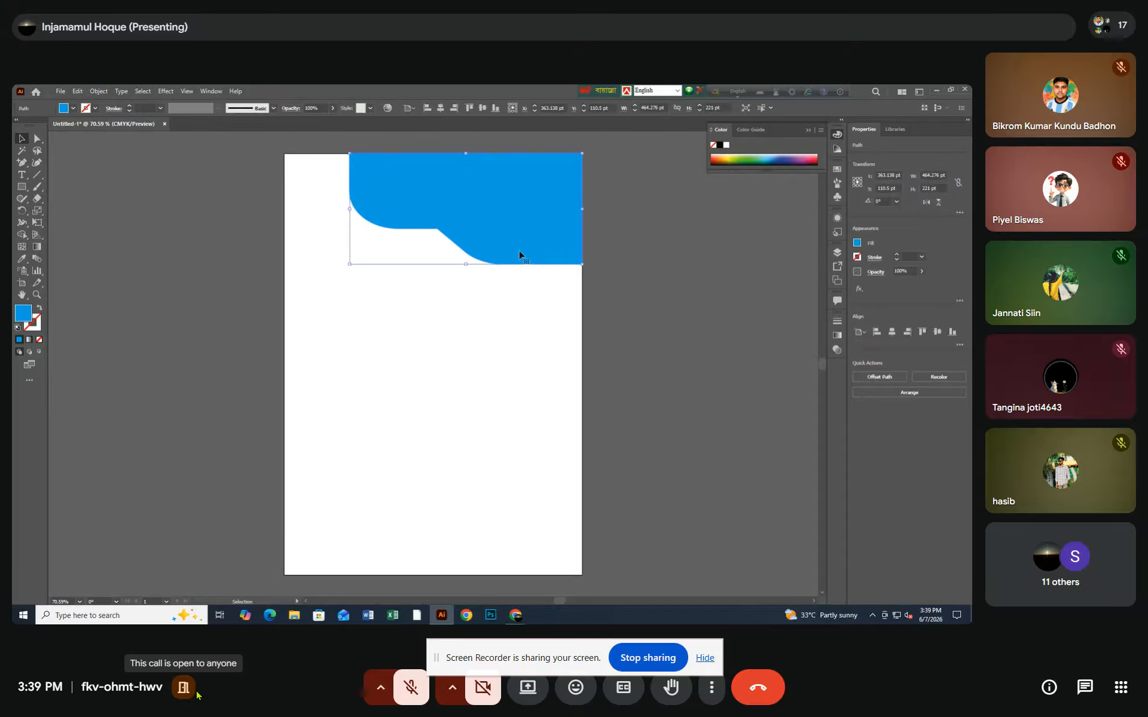
key("Delete")
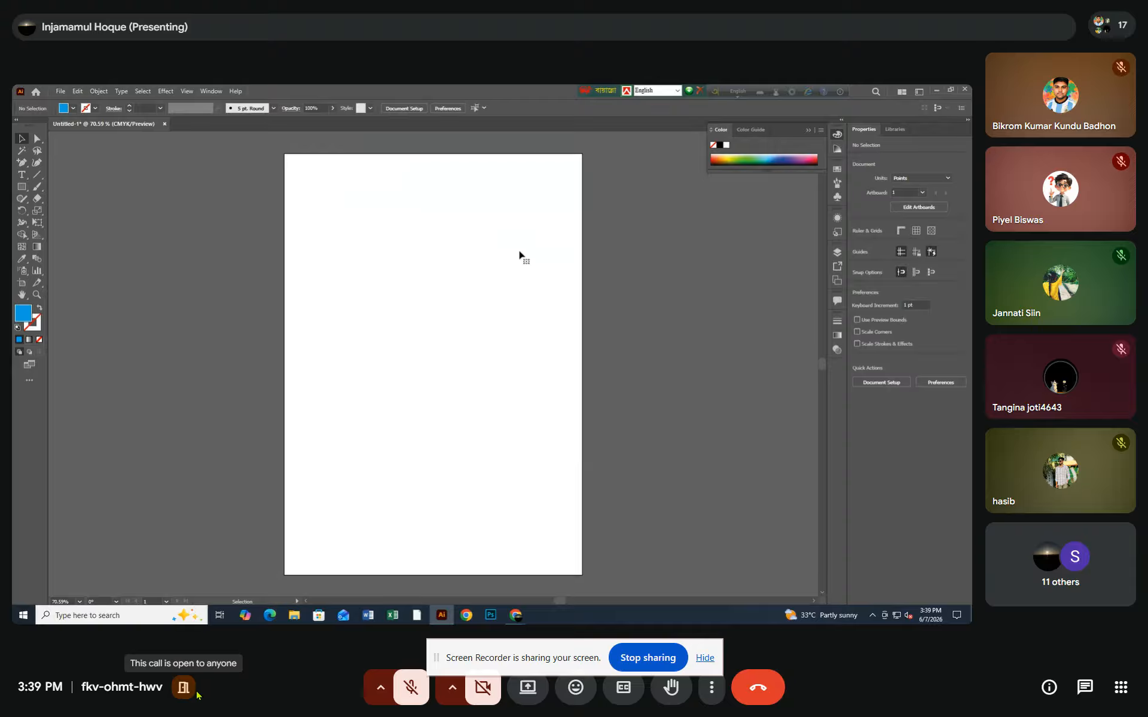
left_click(965, 91)
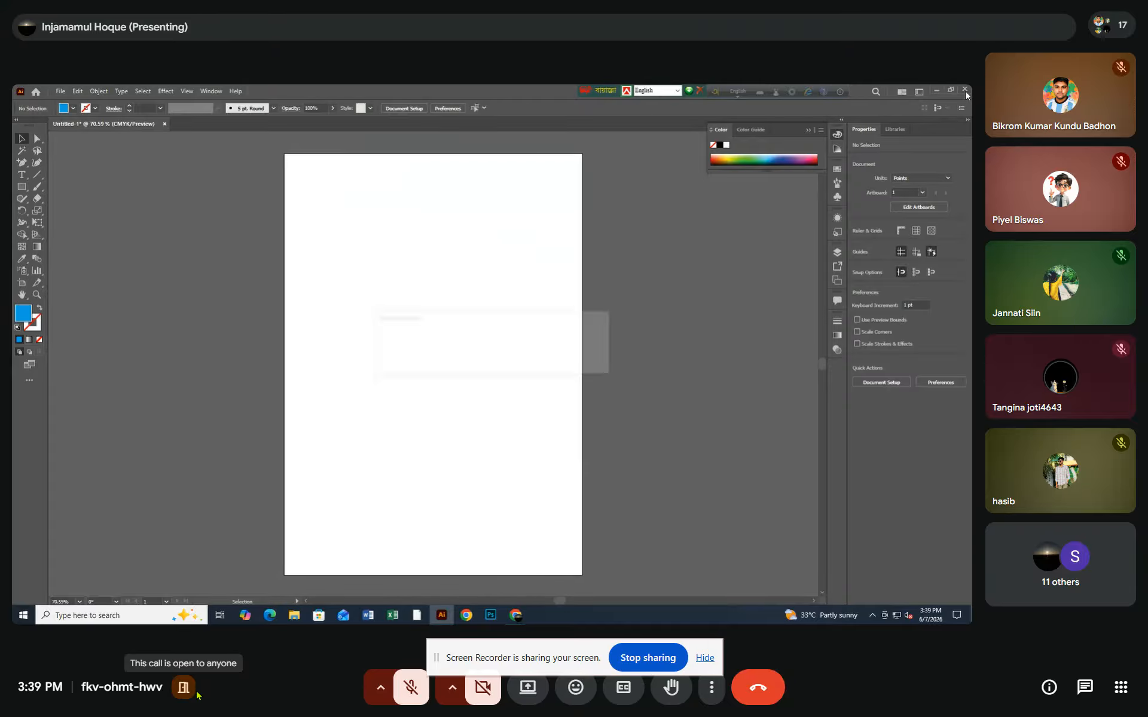
left_click(542, 363)
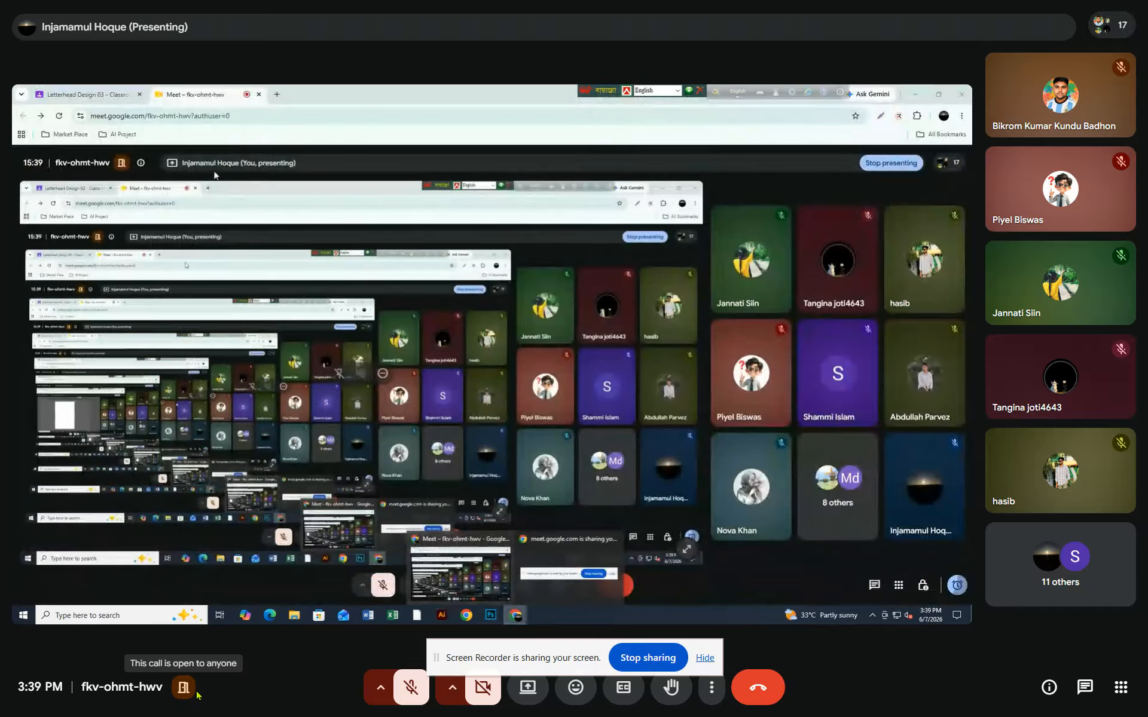
- Search Google for "graphicriver" in a new Chrome tab and open the GraphicRiver home page
left_click(99, 96)
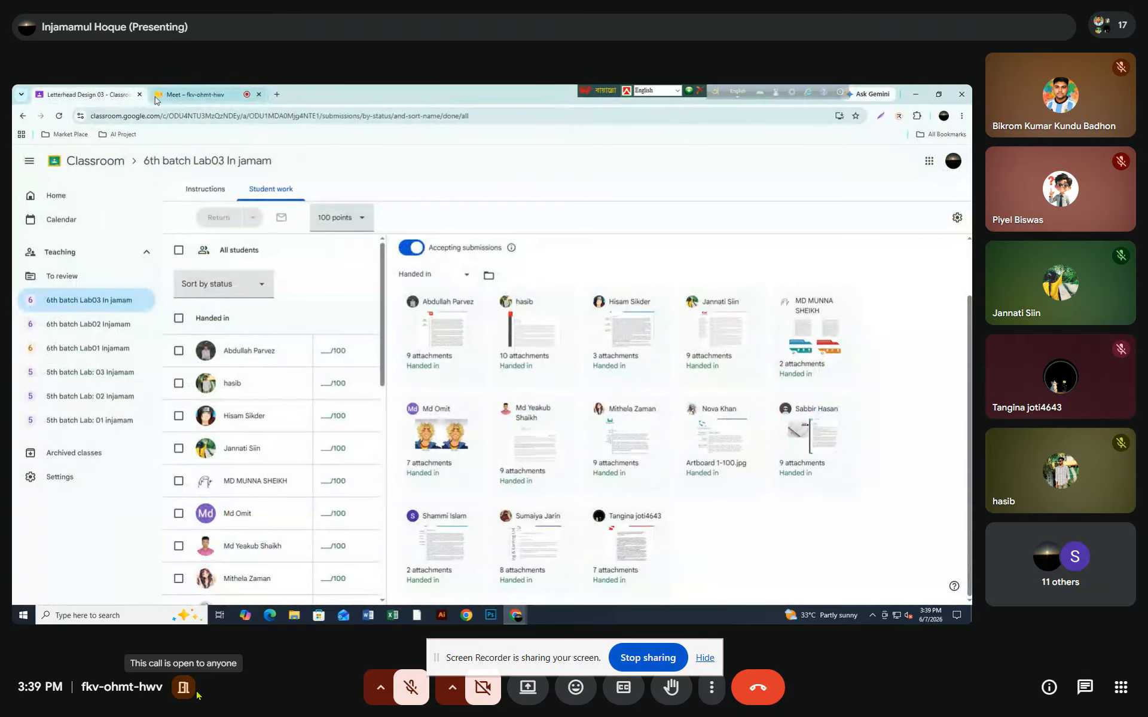
left_click(183, 98)
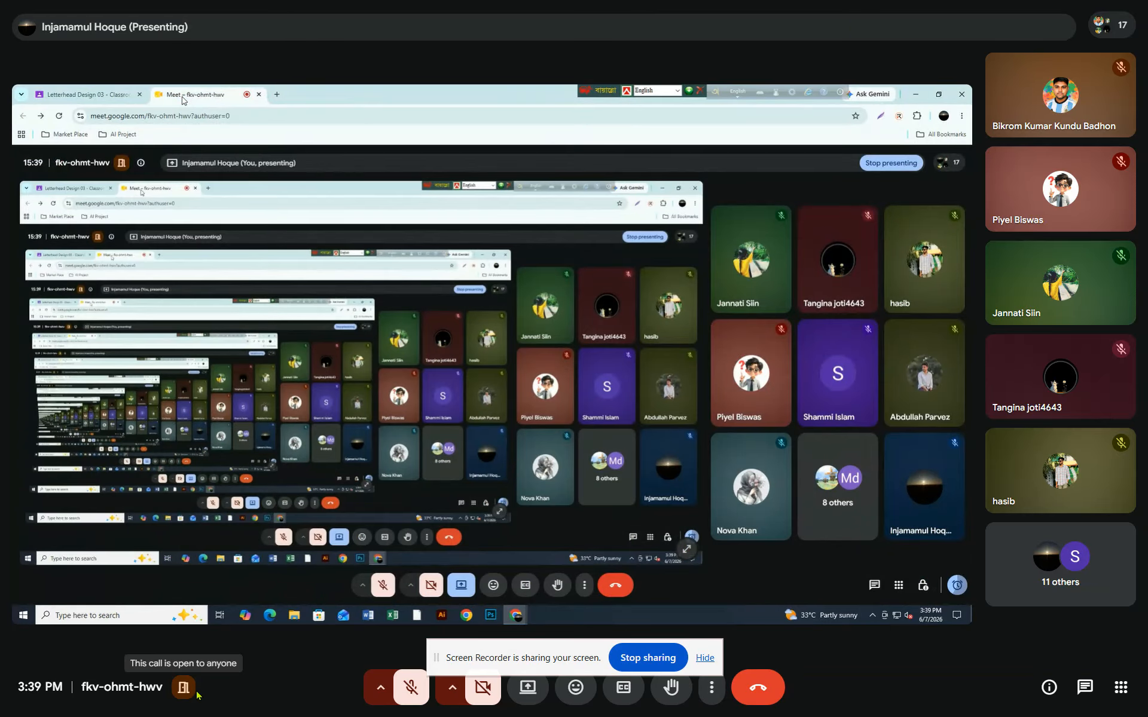
left_click(276, 94)
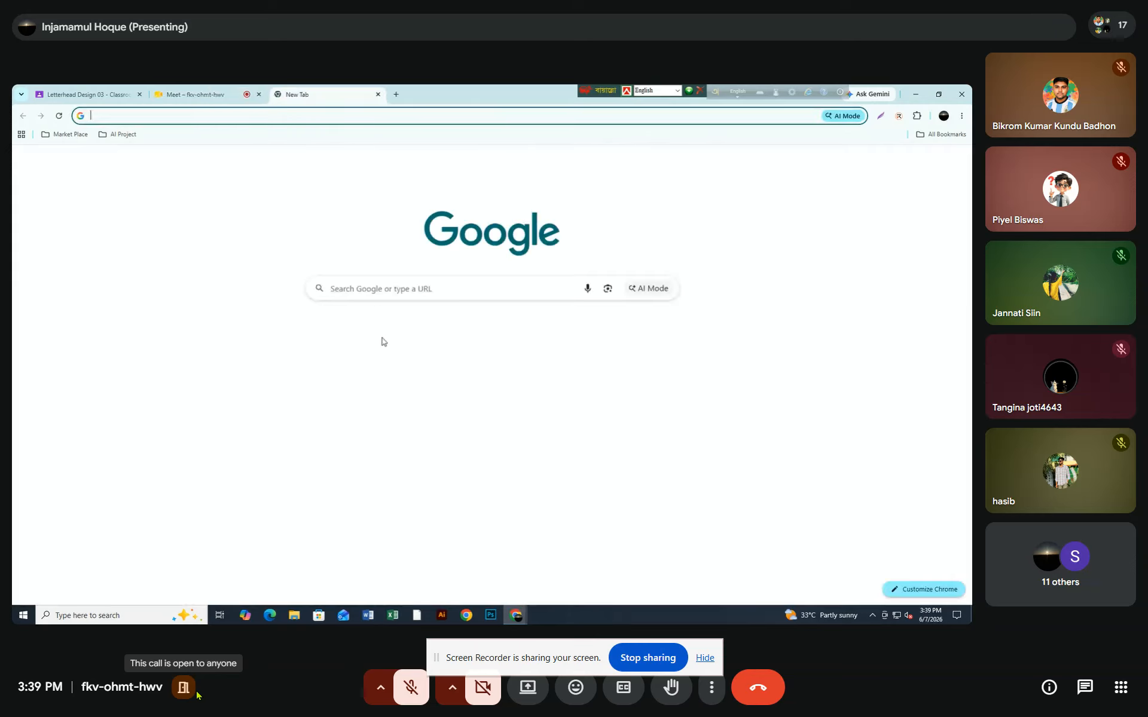
left_click(417, 283)
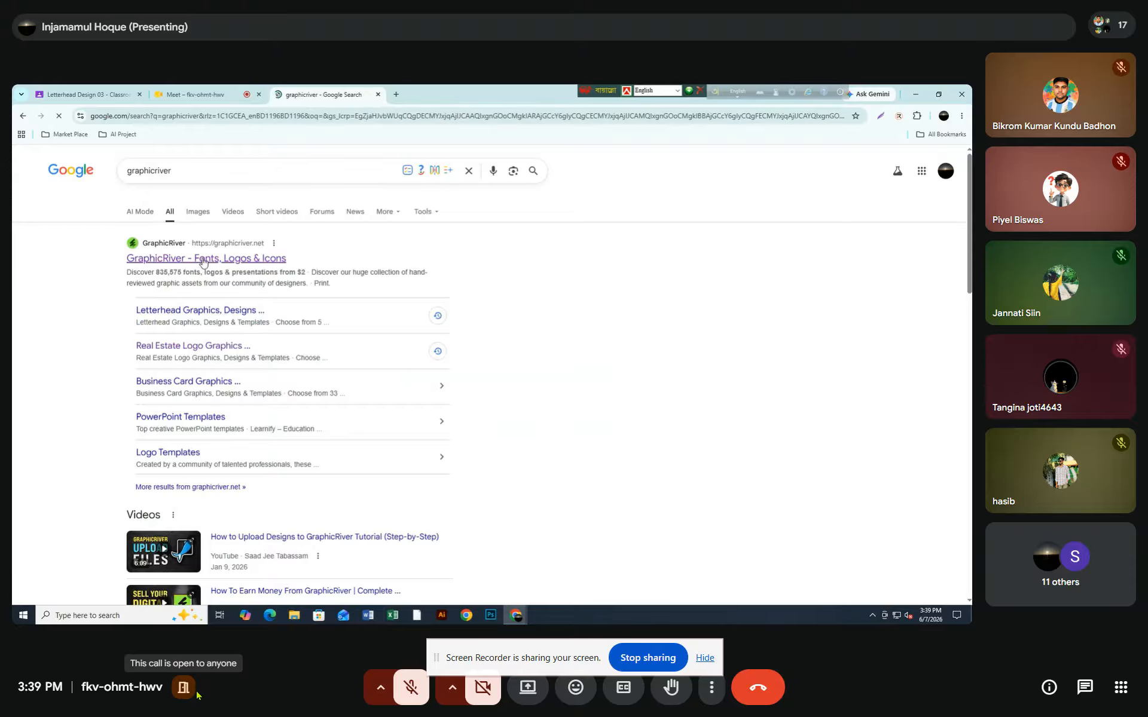
left_click(202, 259)
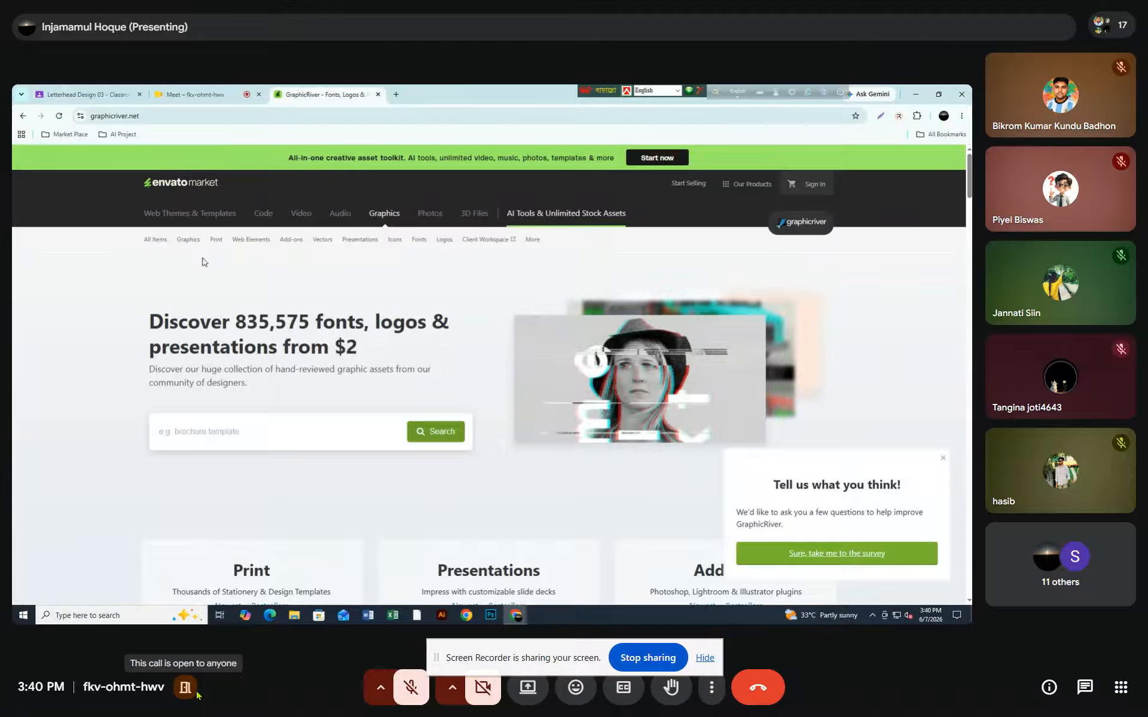
- Dismiss the survey pop-up and search GraphicRiver for "resume"
left_click(941, 459)
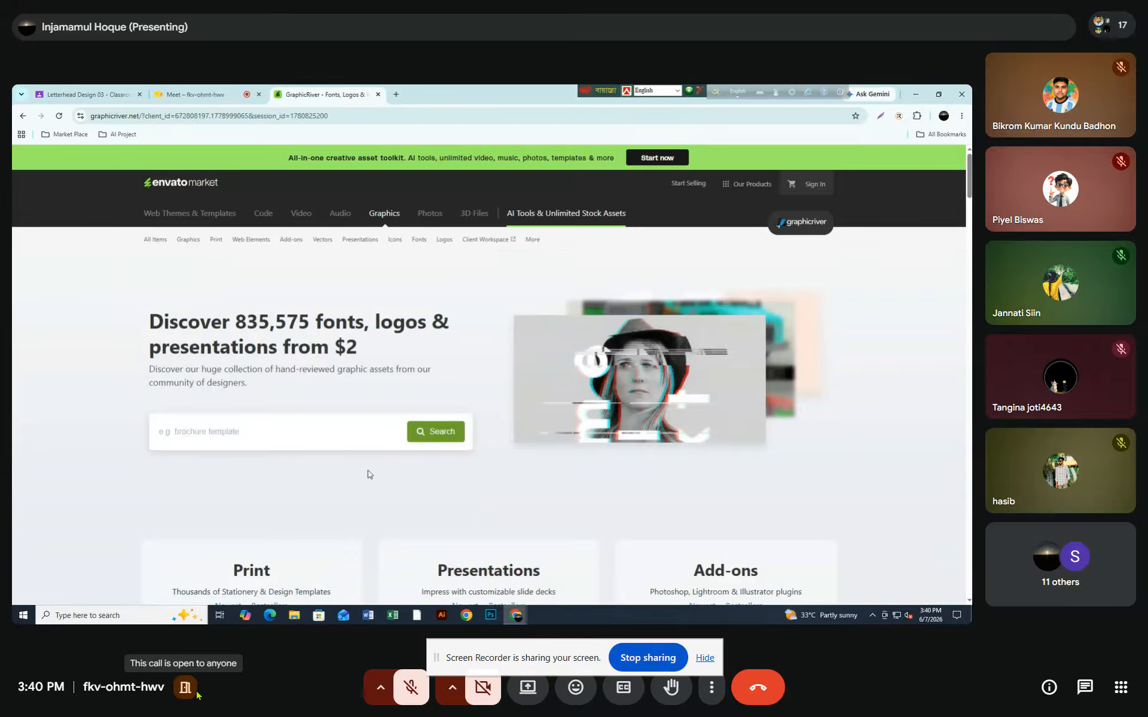
left_click(324, 437)
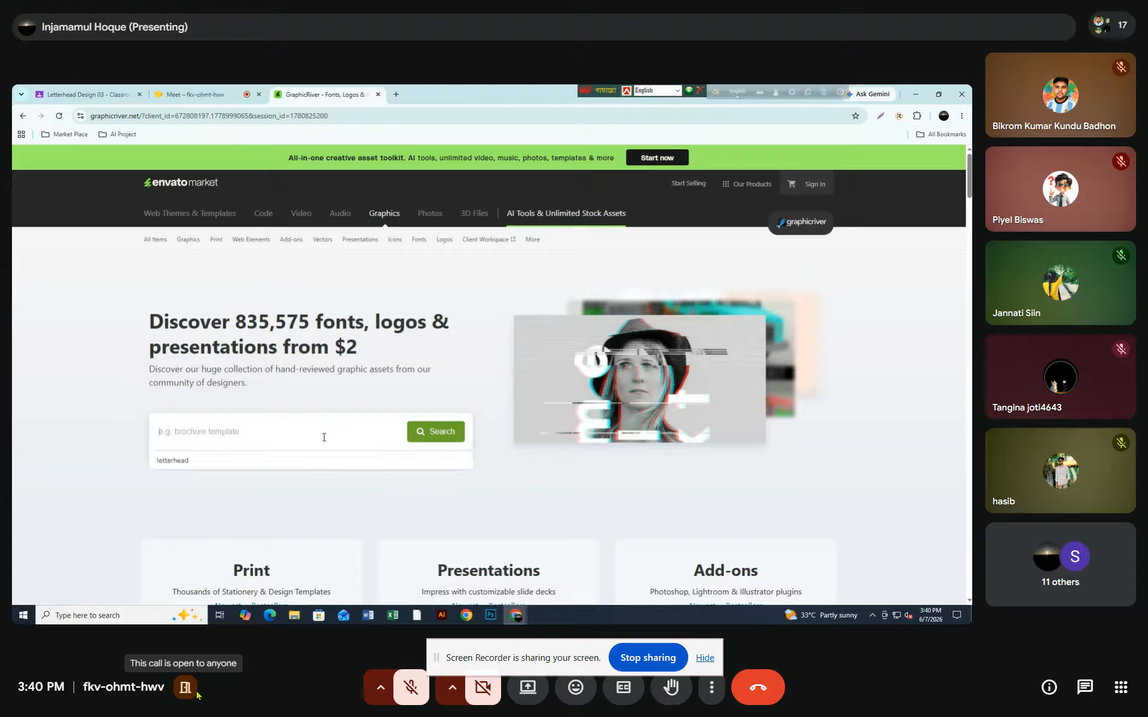
type("re")
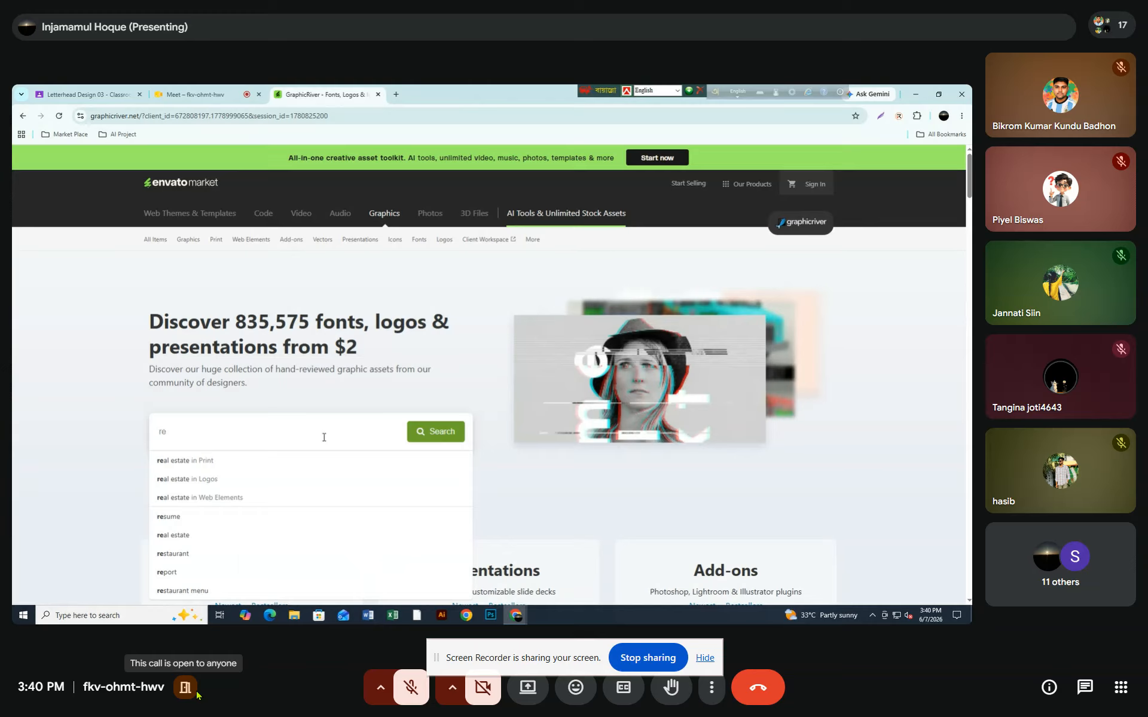
type("su")
double_click(199, 521)
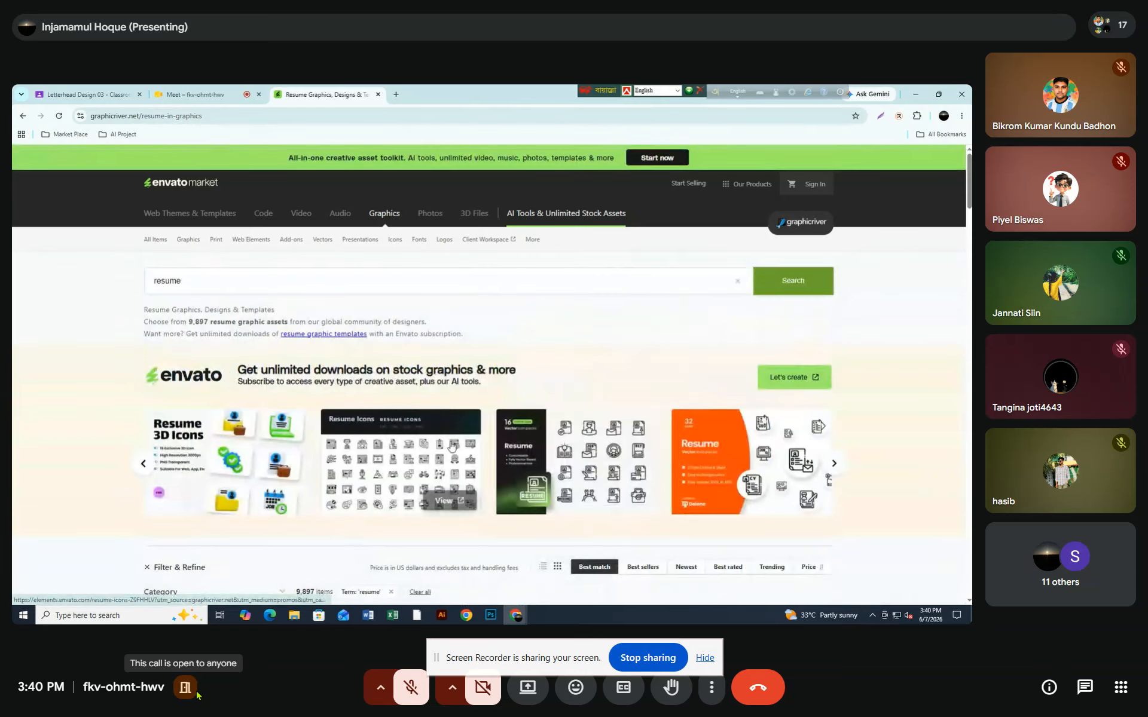
- Browse the resume templates and open the first $6 "Resume" item with the dark sidebar
scroll(453, 453, "down", 3)
scroll(453, 452, "down", 4)
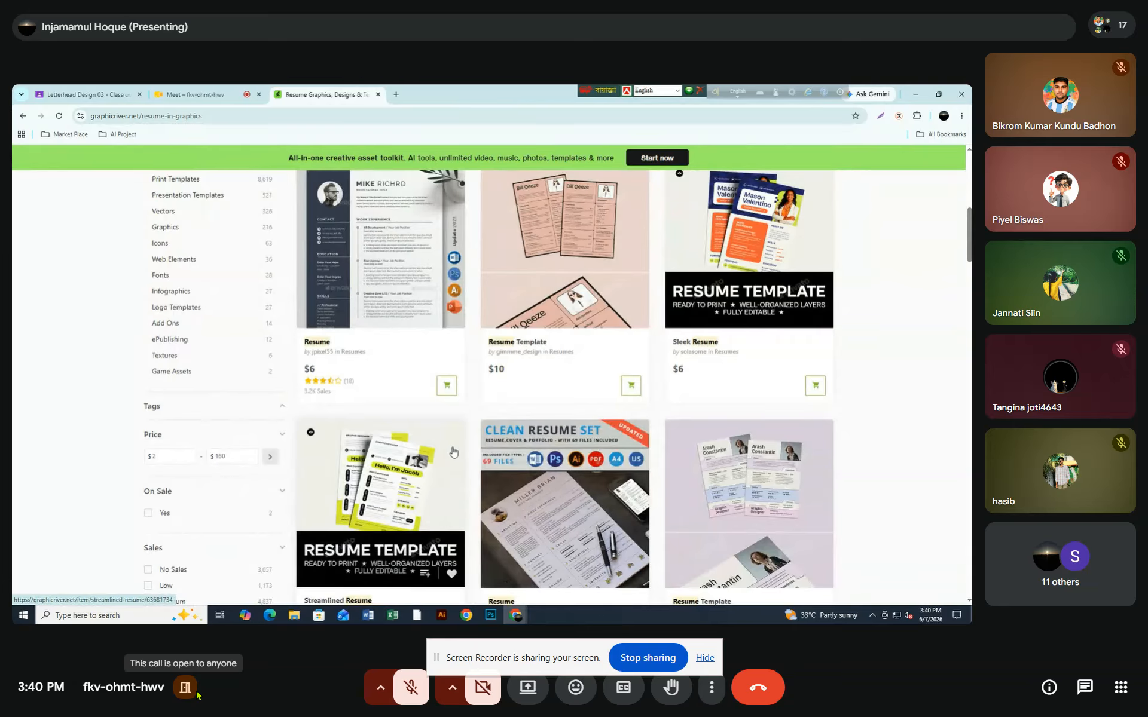
scroll(453, 452, "down", 4)
scroll(453, 453, "down", 4)
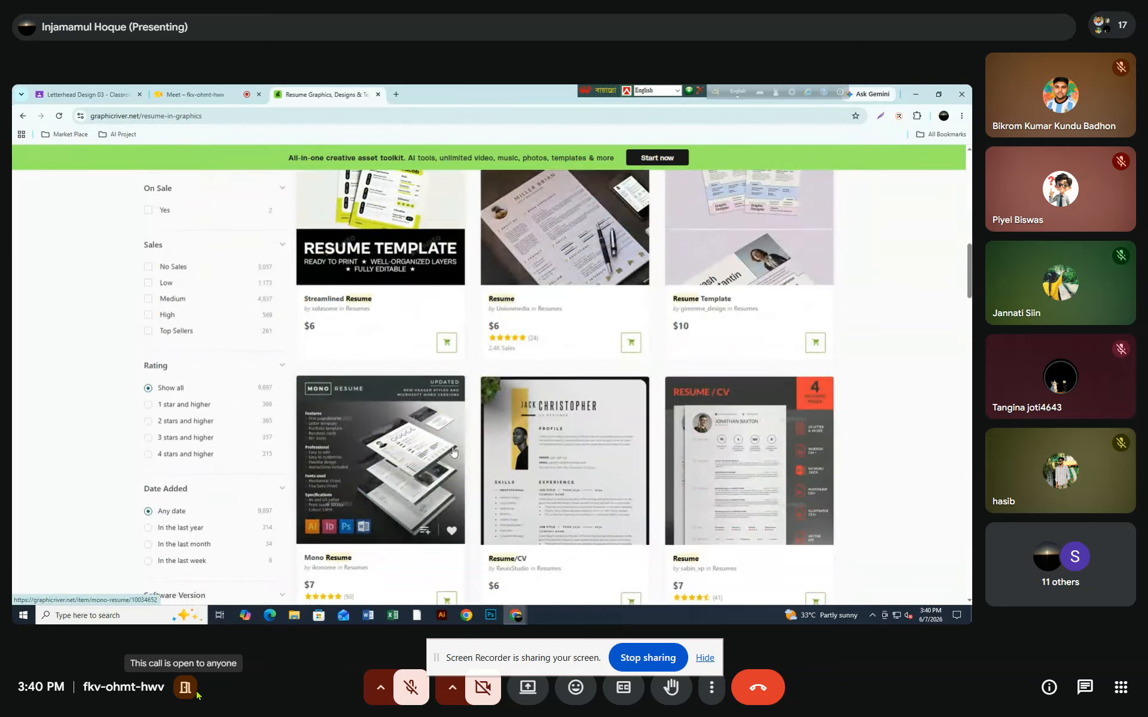
scroll(453, 453, "down", 5)
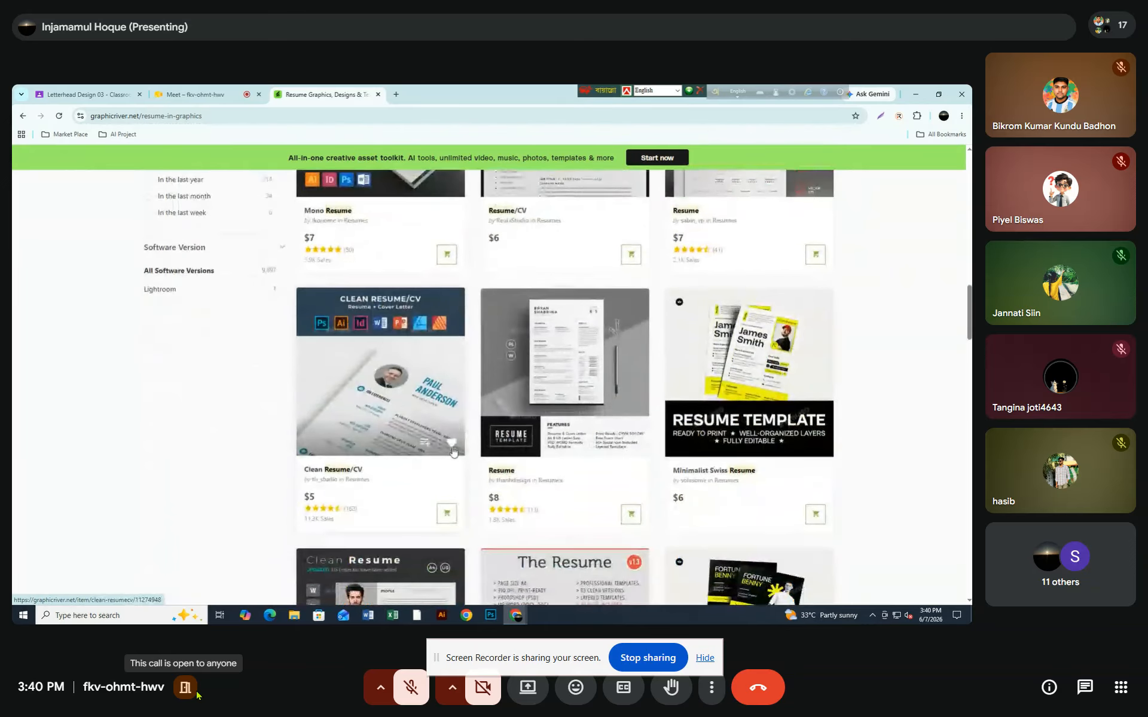
scroll(453, 453, "up", 10)
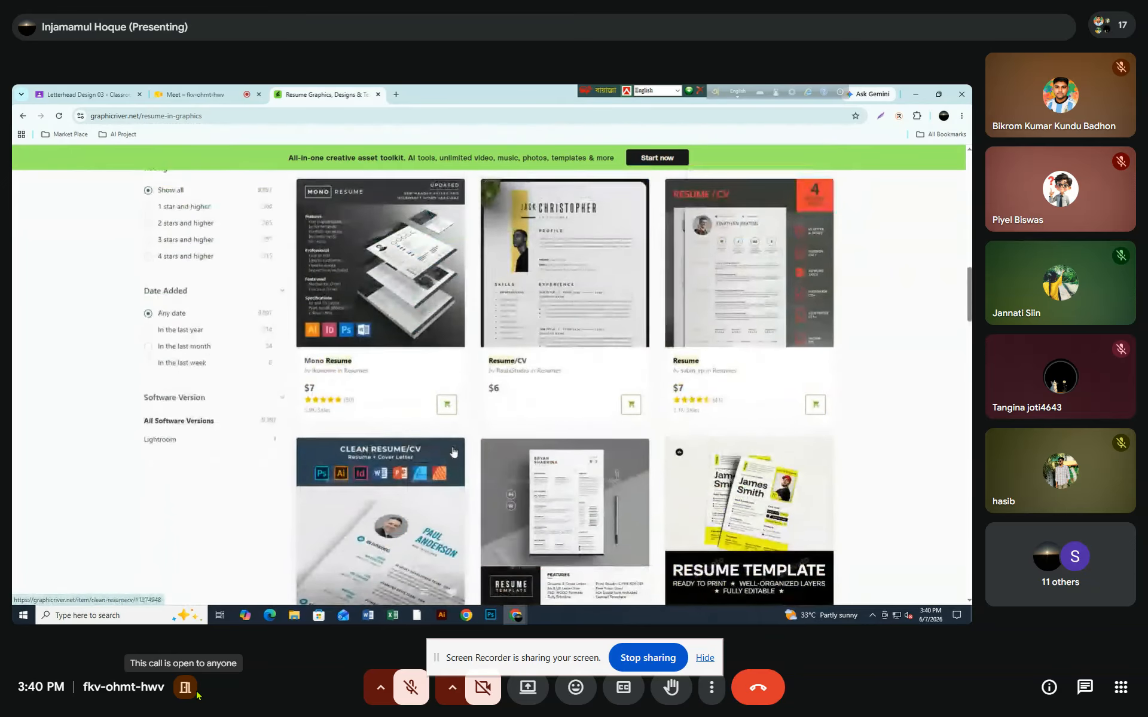
scroll(452, 450, "up", 4)
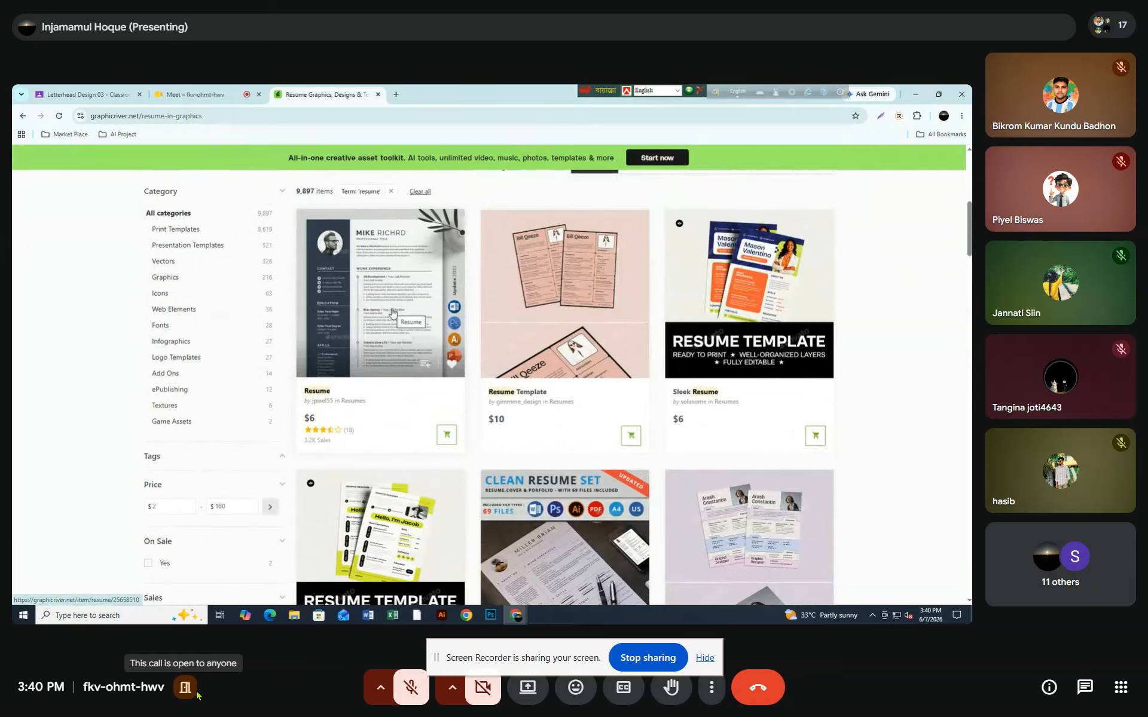
left_click(391, 312)
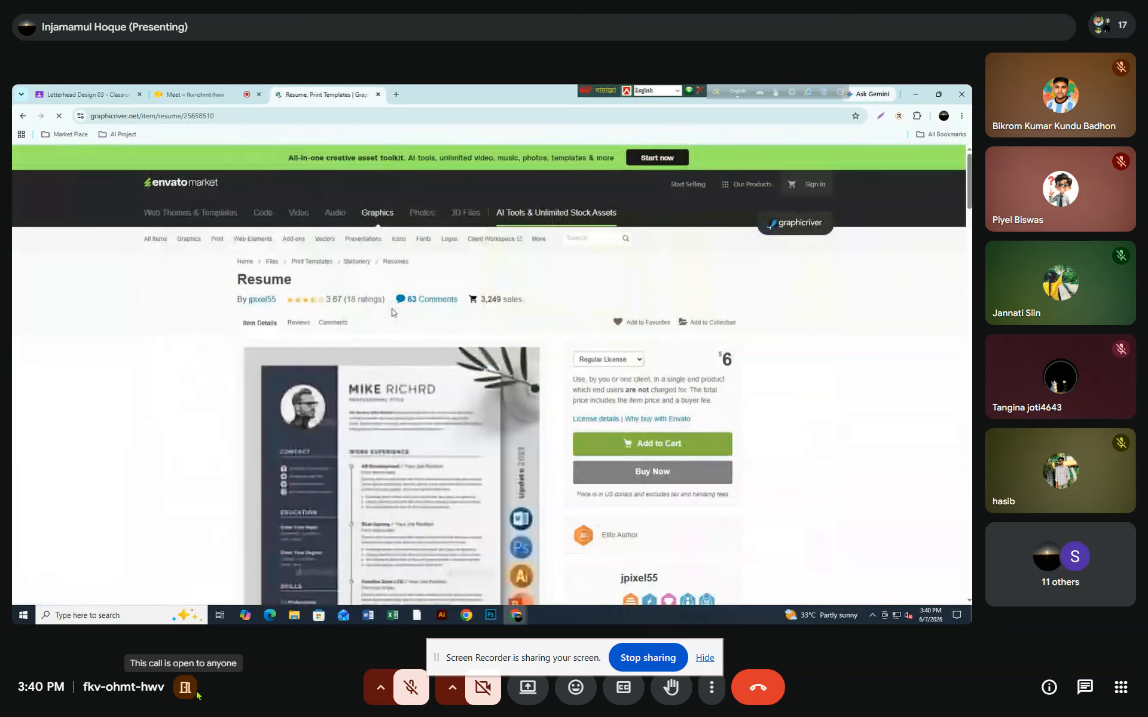
- Capture a screen snip of the resume sheet in the template's preview image
scroll(450, 461, "down", 3)
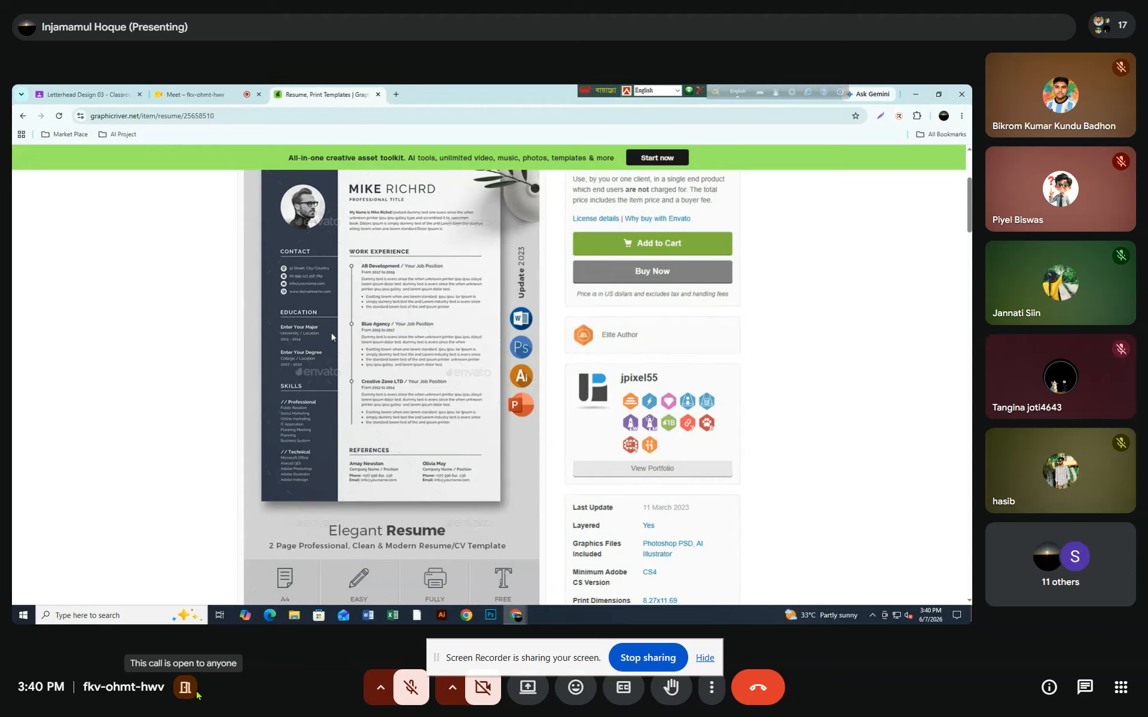
key("super+shift+s")
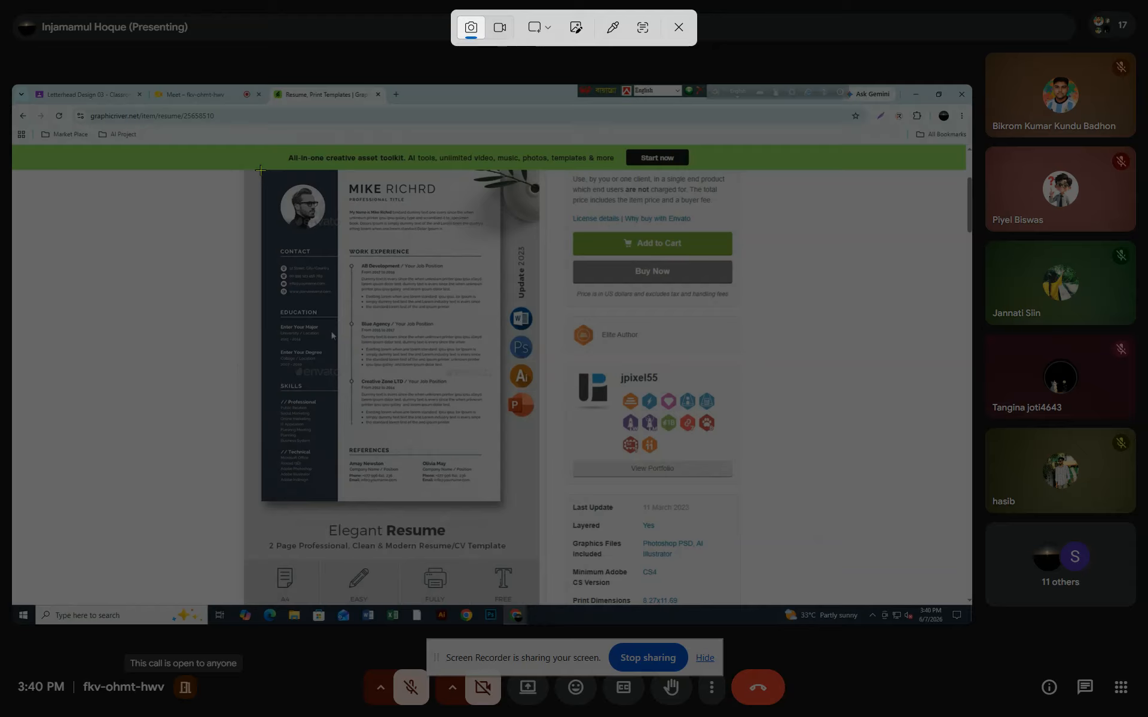
left_click_drag(260, 171, 503, 509)
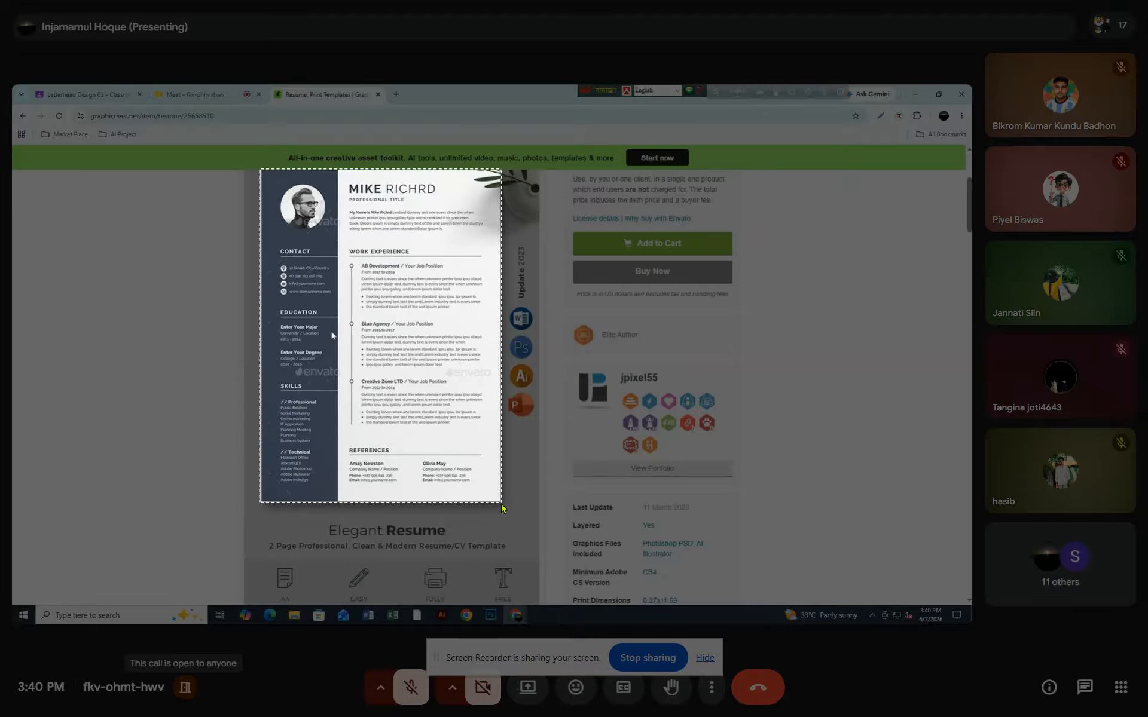
left_click_drag(503, 509, 503, 509)
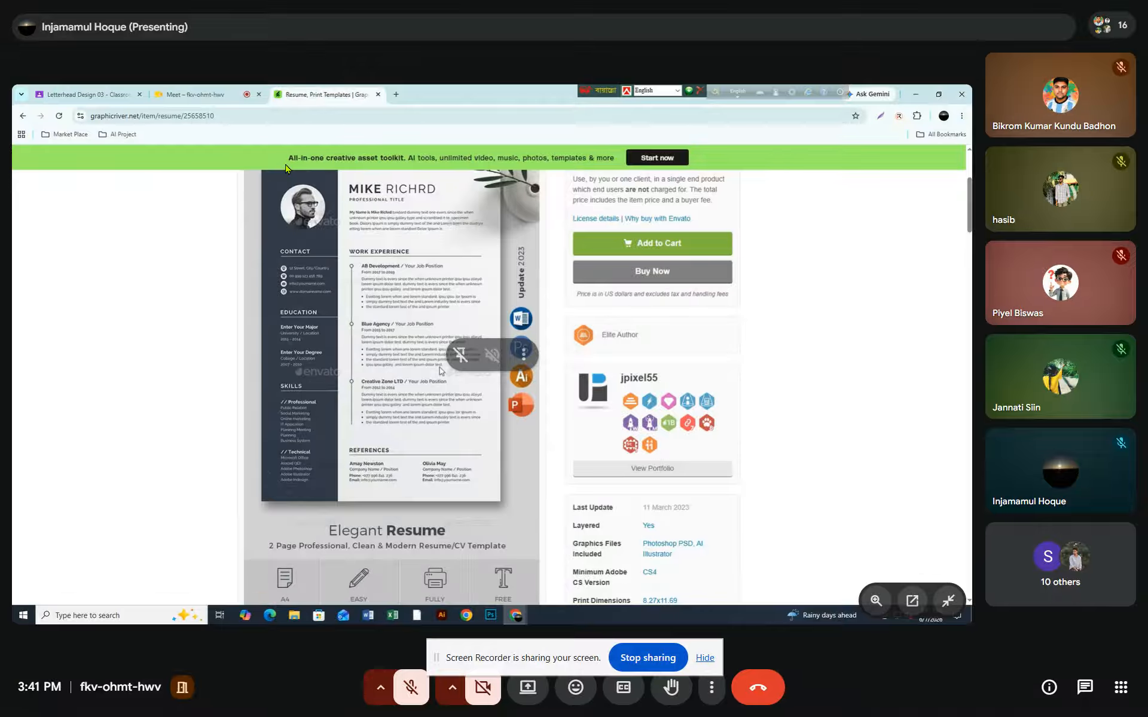
- Copy the resume template's web address and start a new assignment in the 6th batch Lab03 class in Google Classroom
left_click(244, 117)
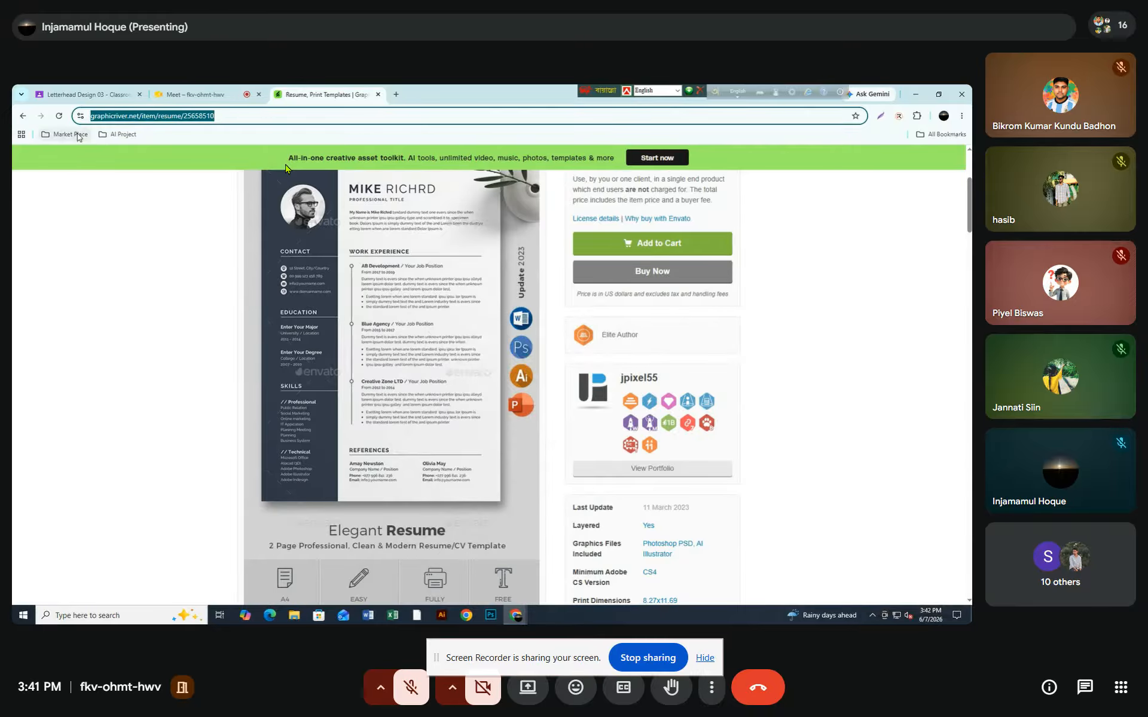
left_click(111, 94)
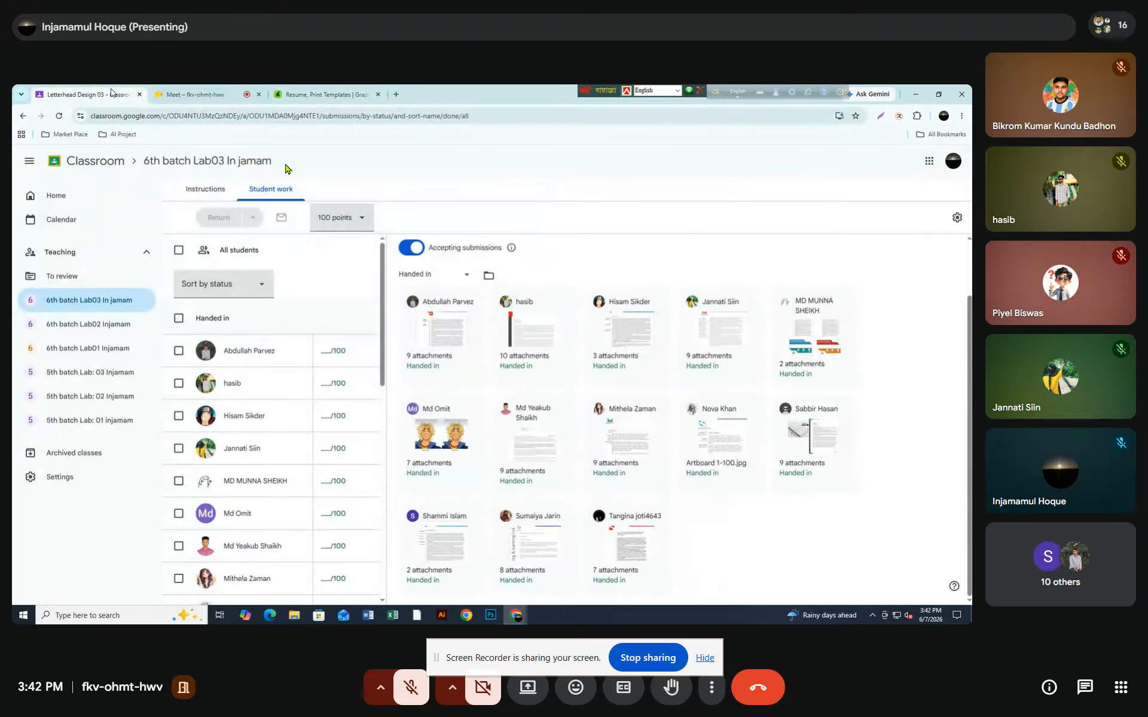
left_click(216, 168)
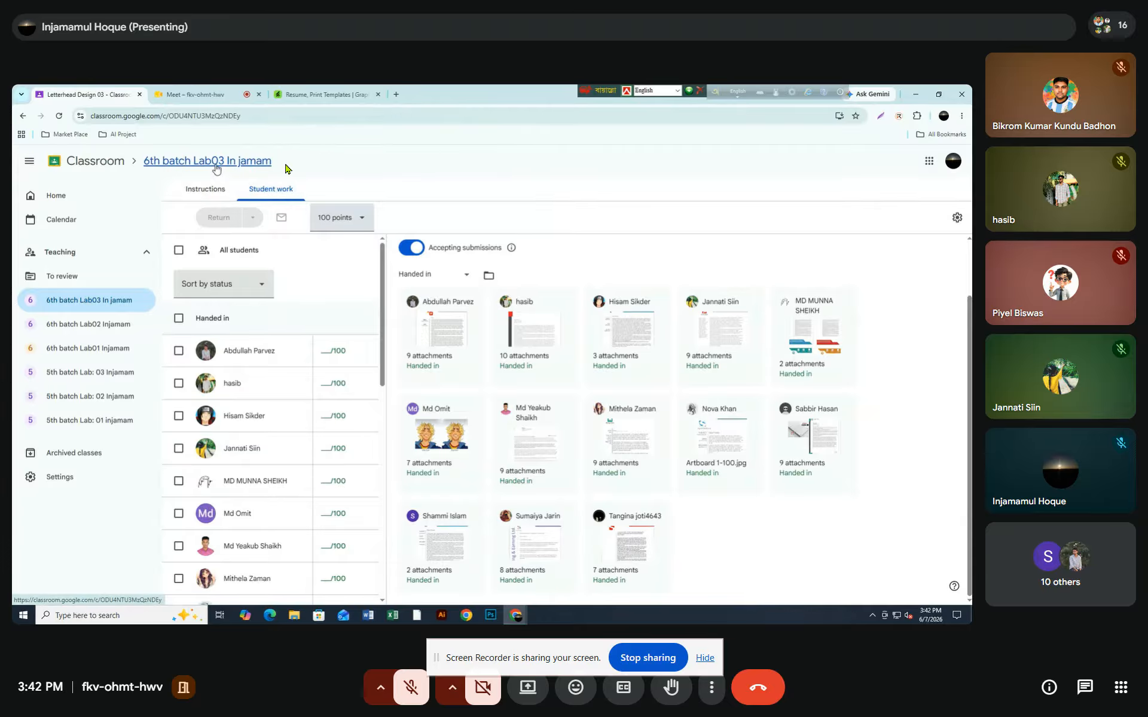
left_click(256, 189)
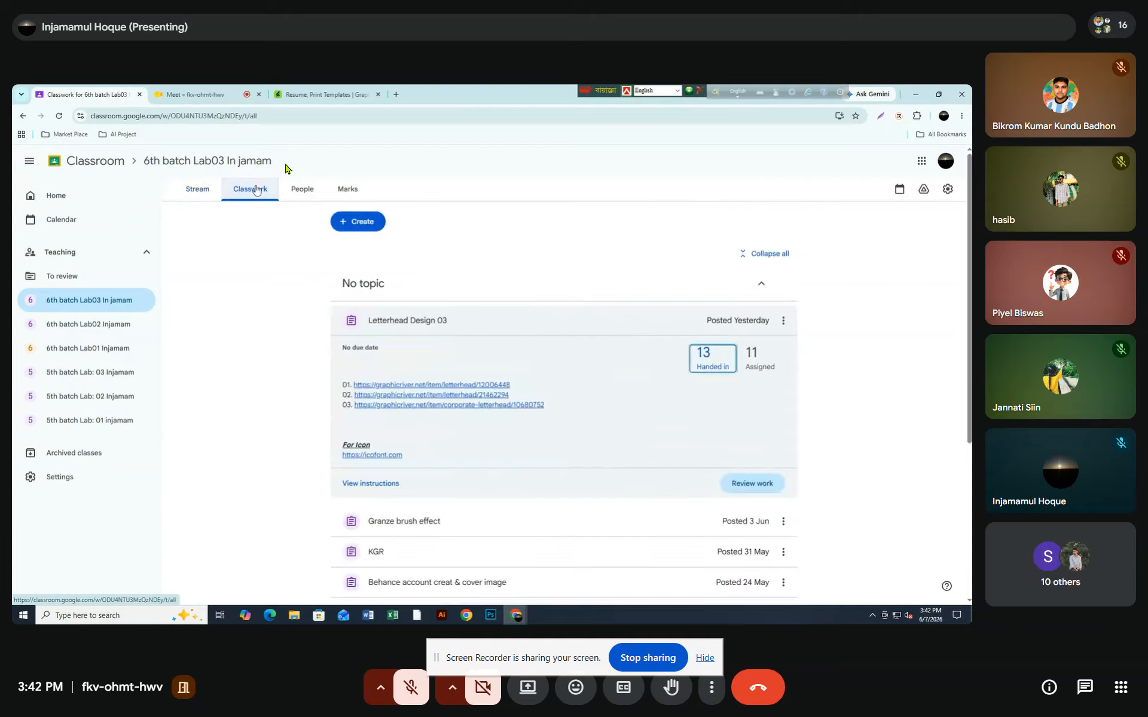
left_click(356, 222)
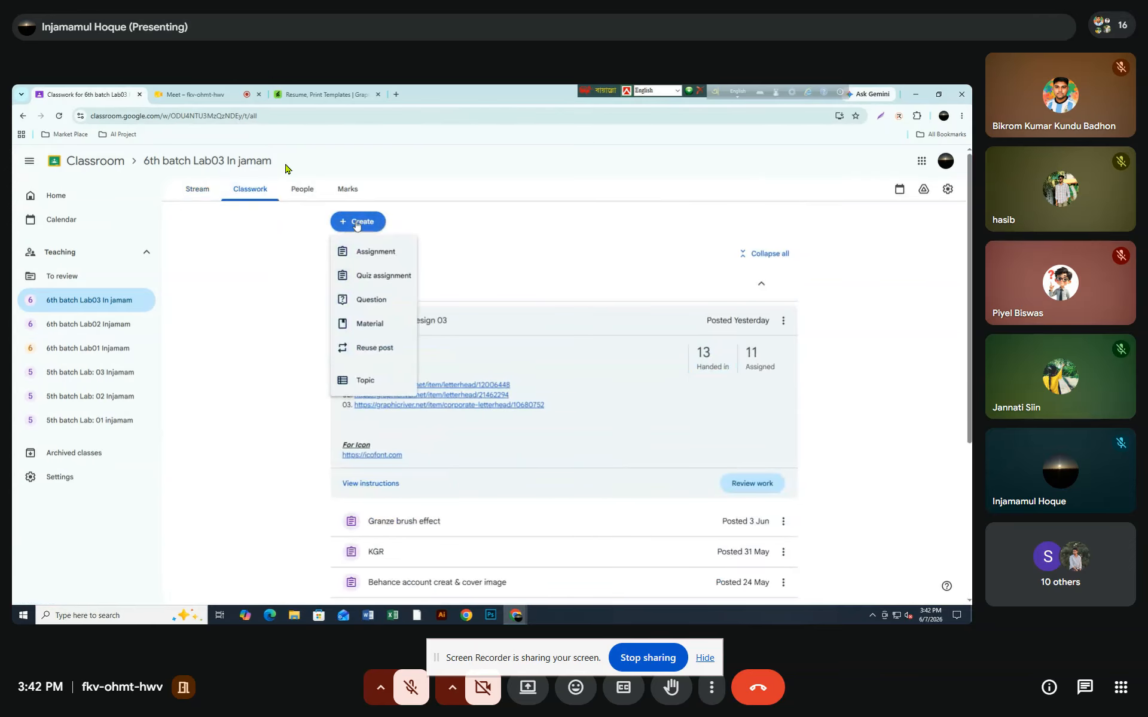
left_click(362, 250)
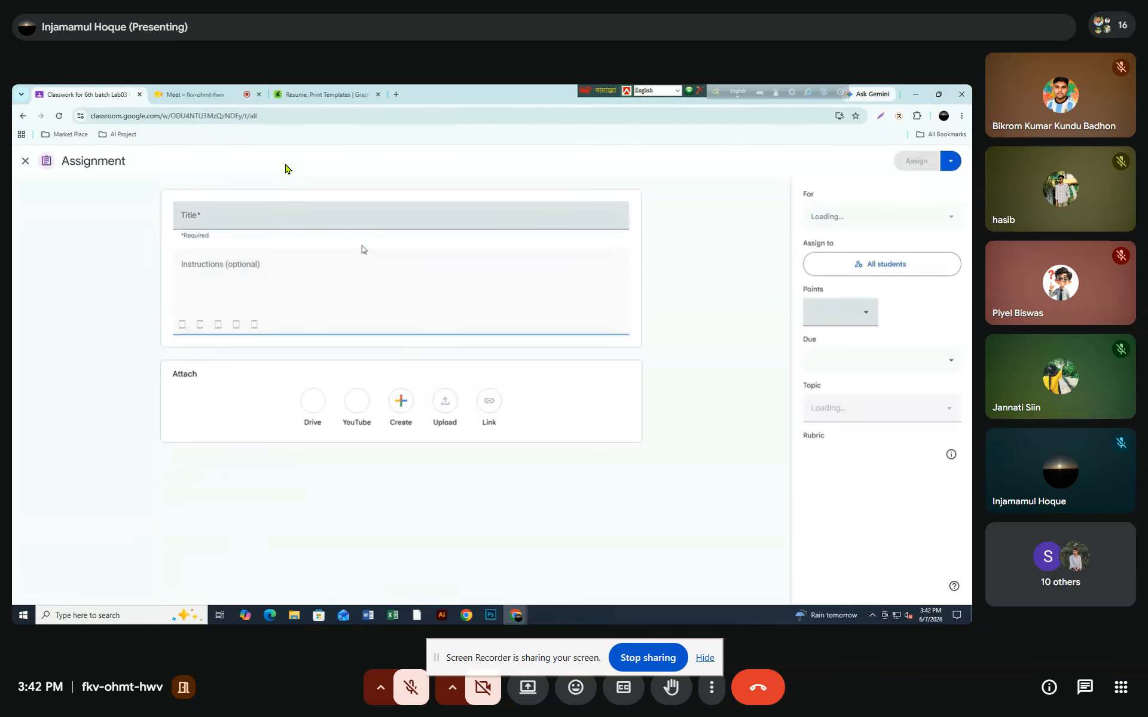
- Title the assignment "Resume", correcting the capitalization with the spelling suggestion
left_click(327, 223)
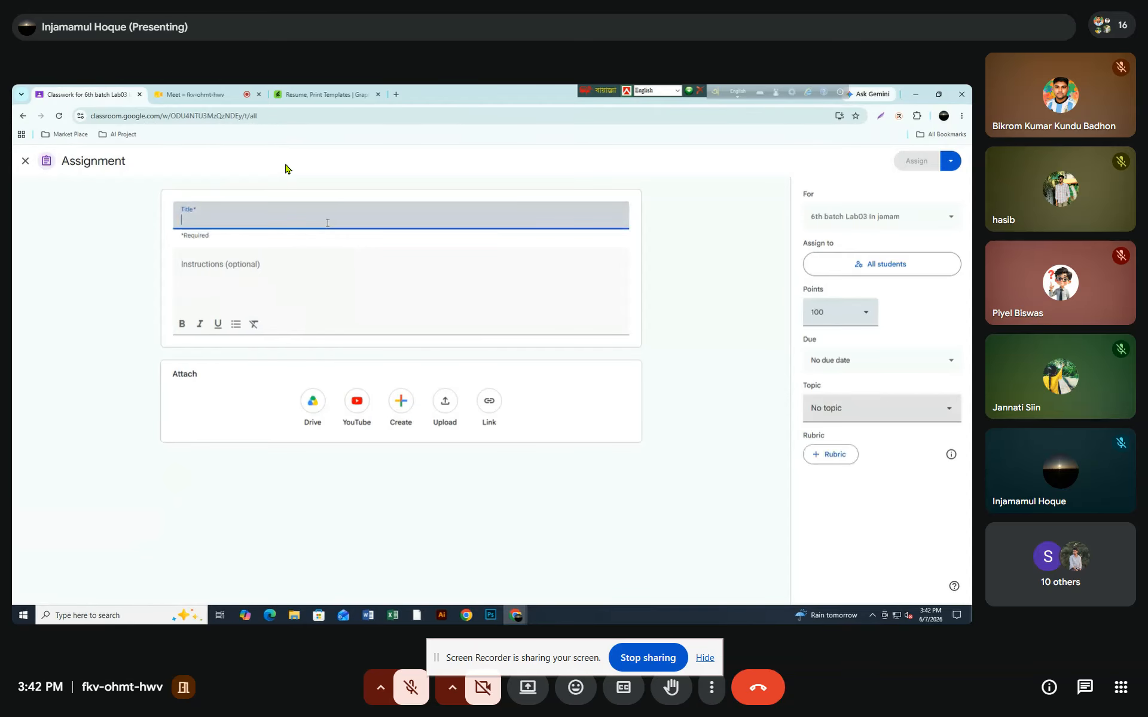
type("REs")
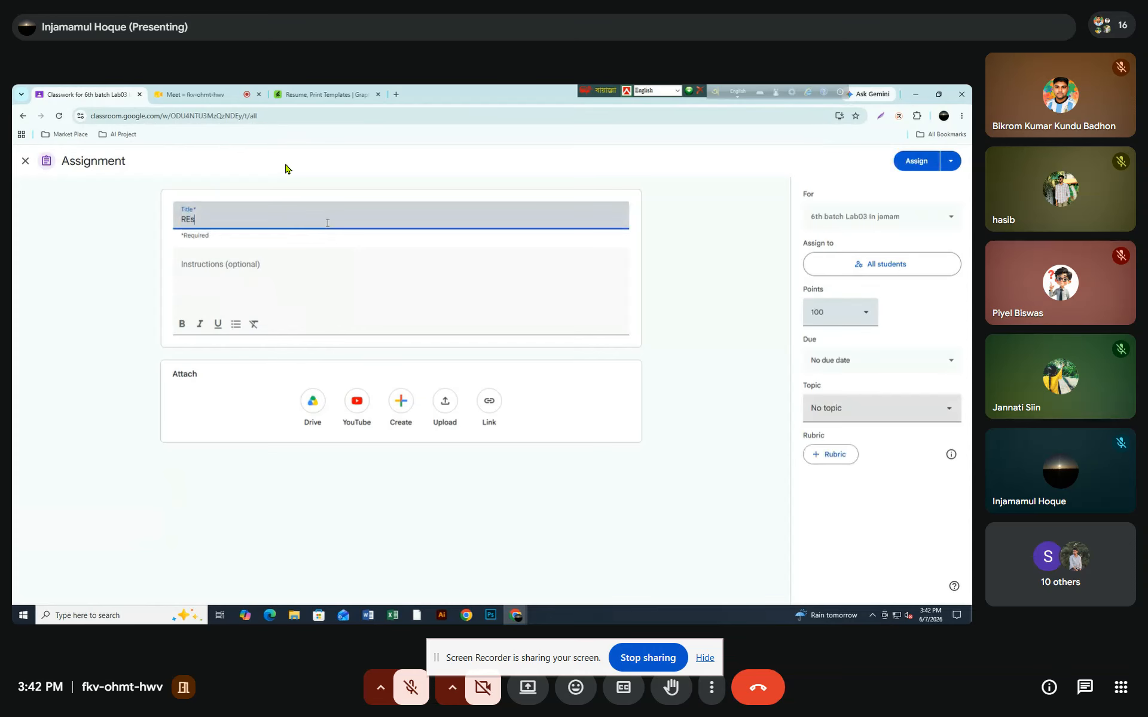
type("ume")
key("Tab")
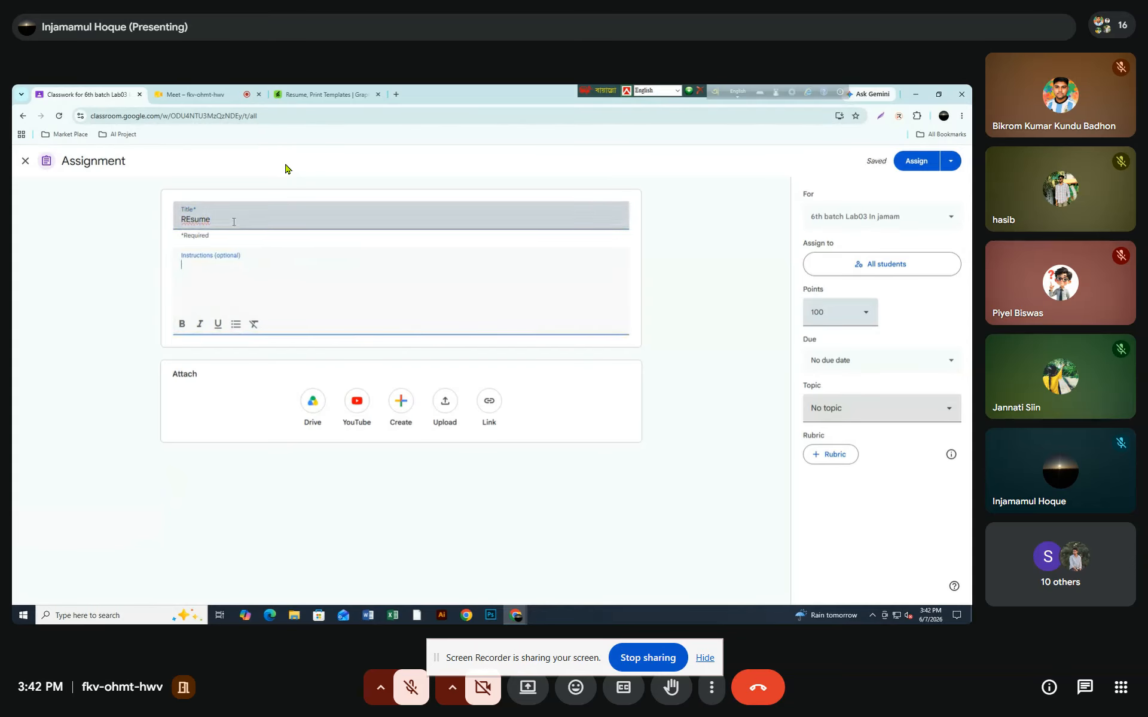
left_click(234, 221)
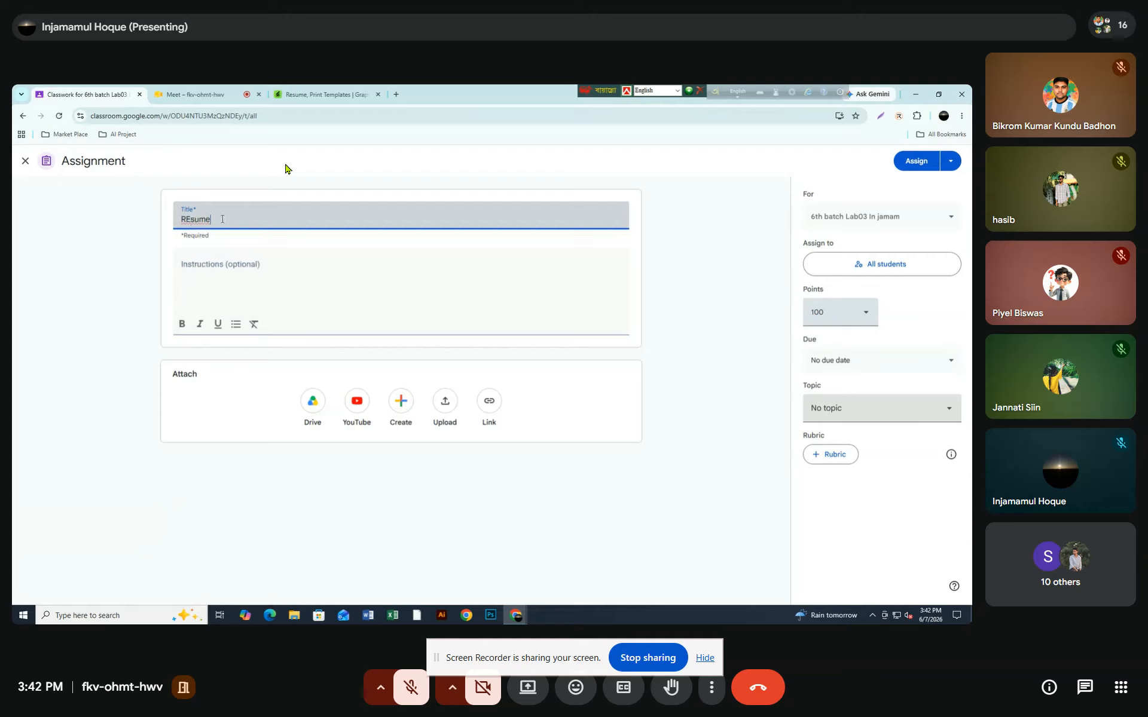
left_click_drag(221, 219, 179, 220)
right_click(190, 222)
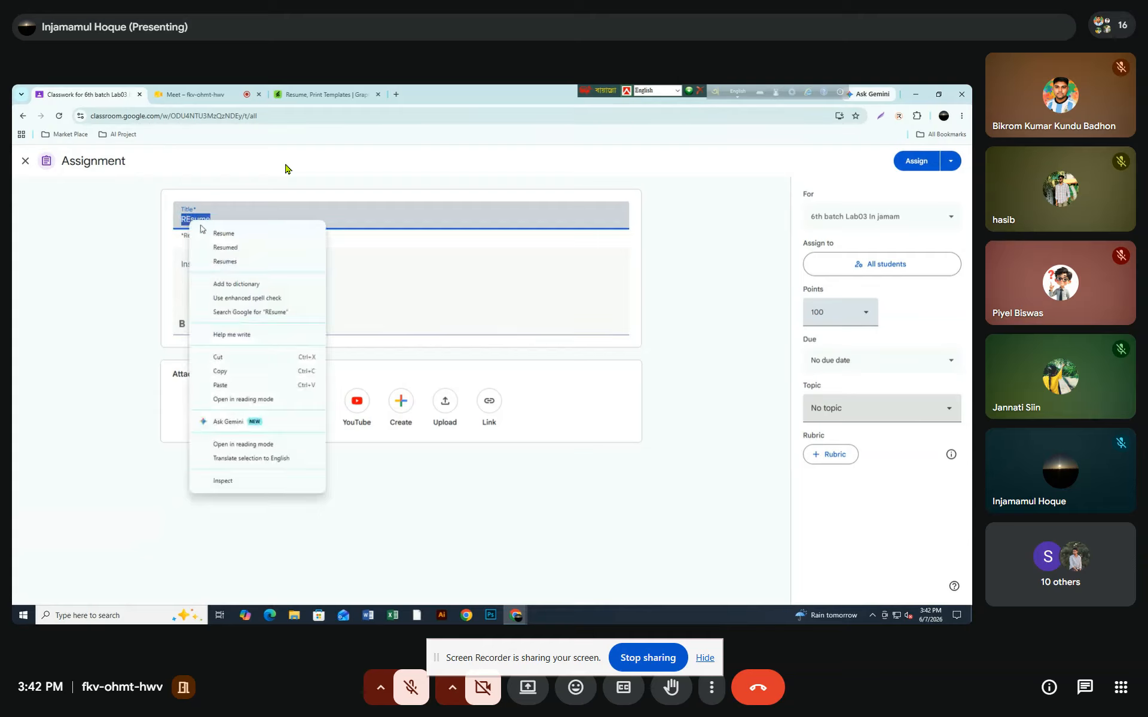
left_click(223, 233)
left_click(223, 269)
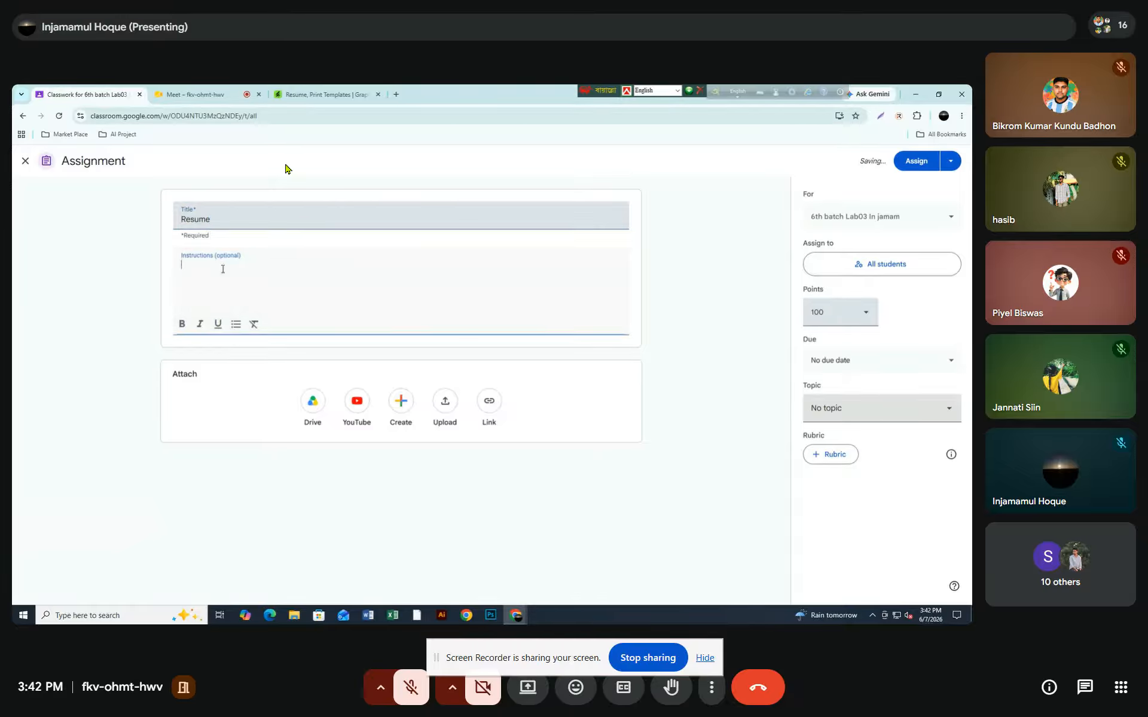
type("https://graphicriver.net/item/resume/25658510")
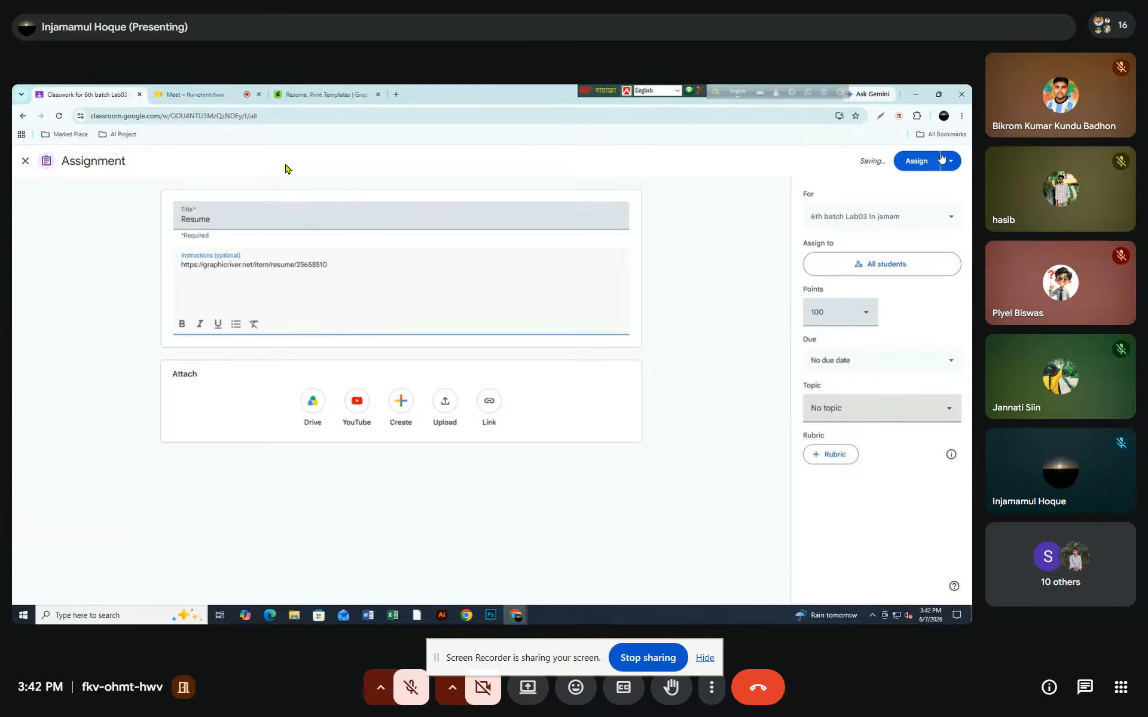
left_click(920, 161)
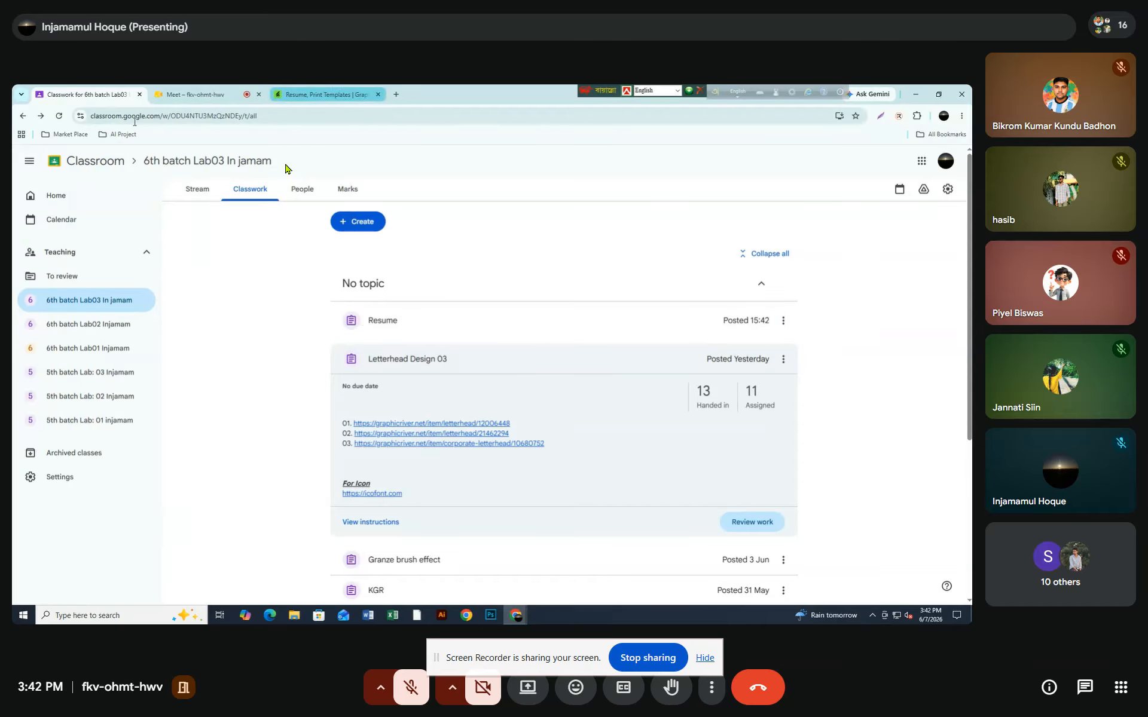
- Switch to Illustrator and create a new document from the A4 preset, 210 x 297 mm
left_click(186, 99)
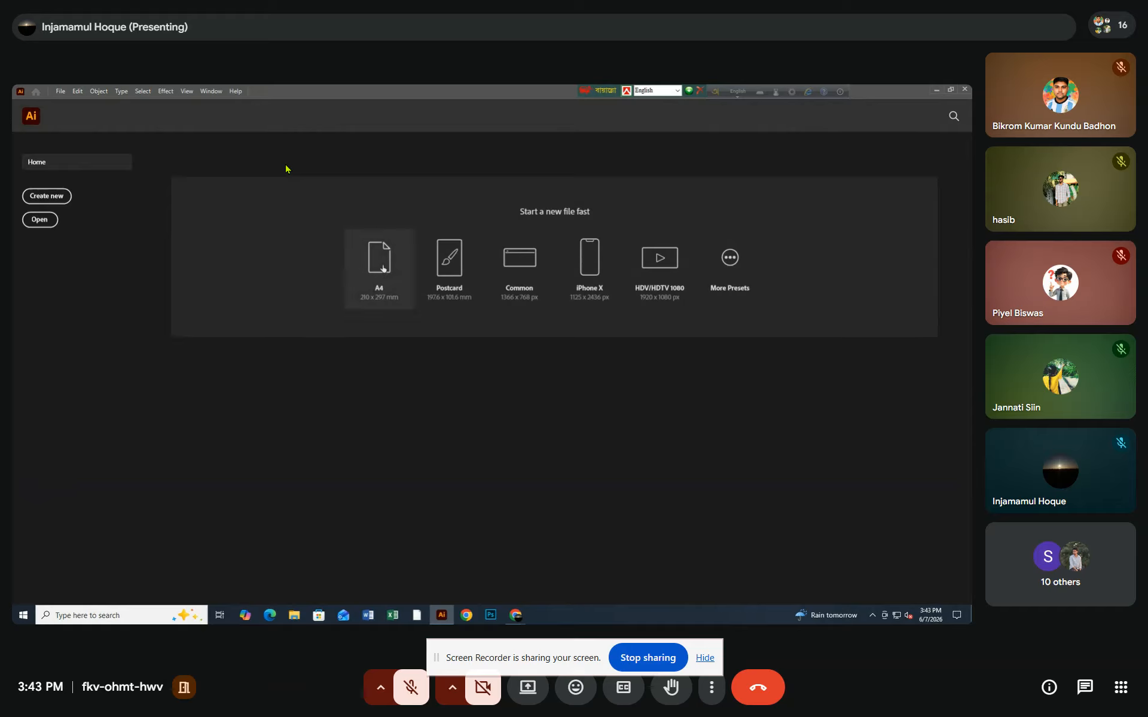
left_click(394, 275)
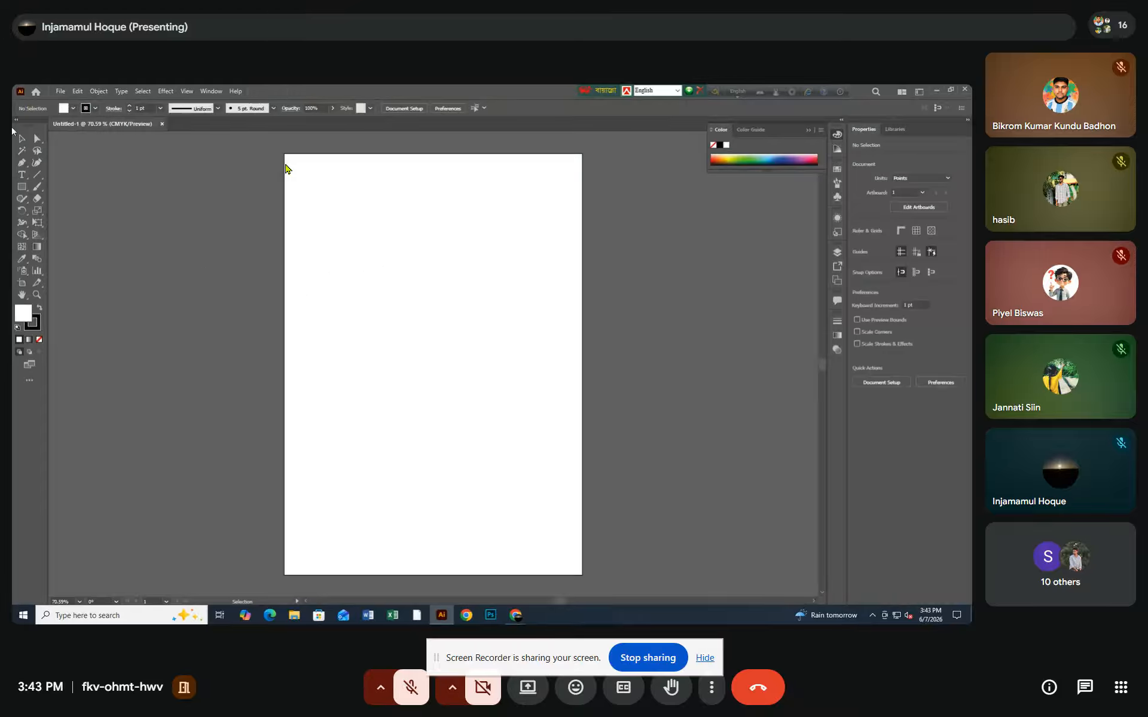
- Draw a circle about 220 pt in diameter with the Ellipse tool and move it off the artboard to its left
left_click(23, 187)
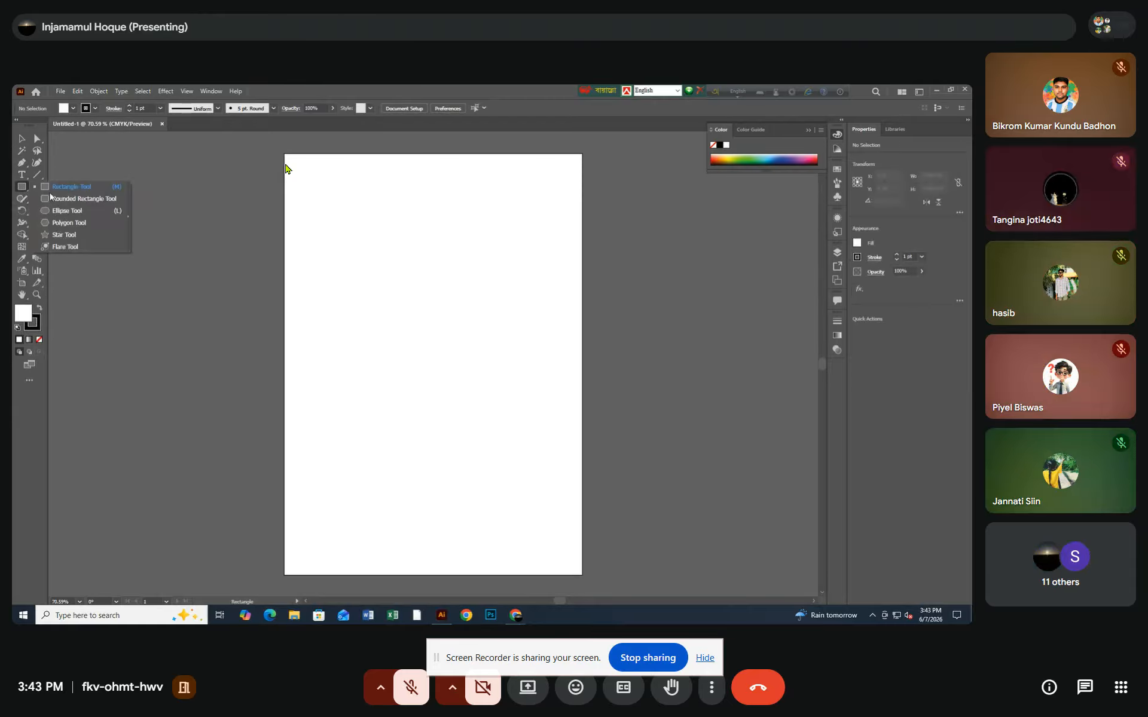
left_click(65, 211)
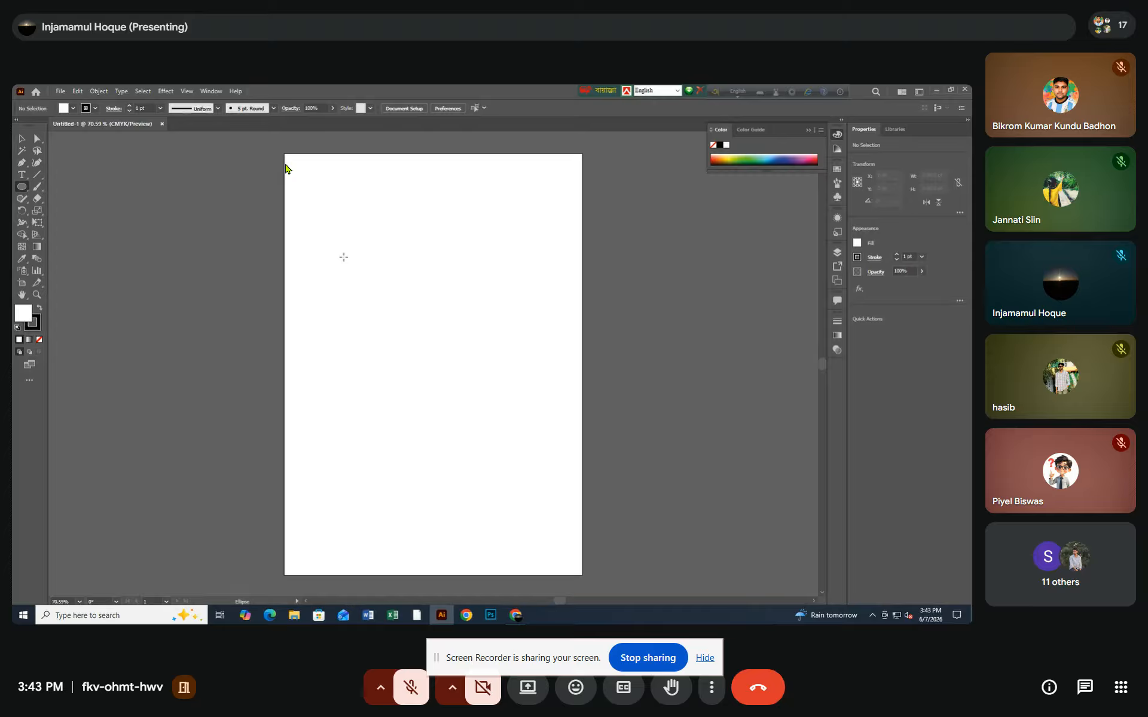
left_click_drag(332, 235, 405, 332)
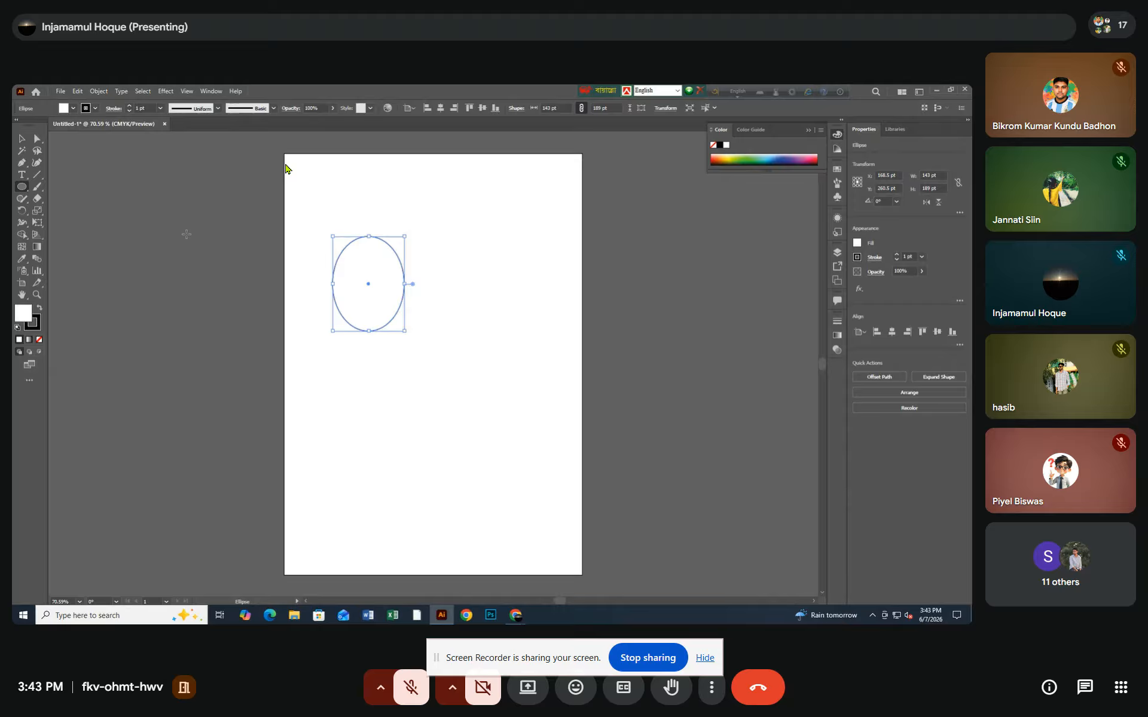
key("ctrl+z")
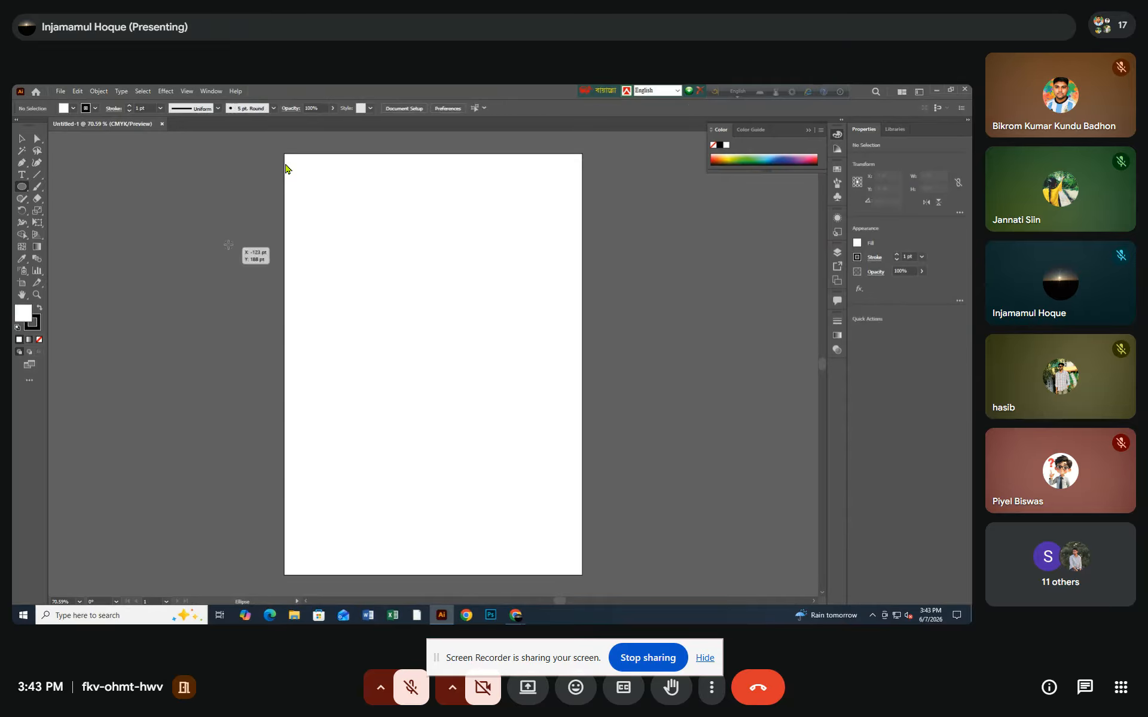
left_click_drag(347, 238, 382, 293)
key("v")
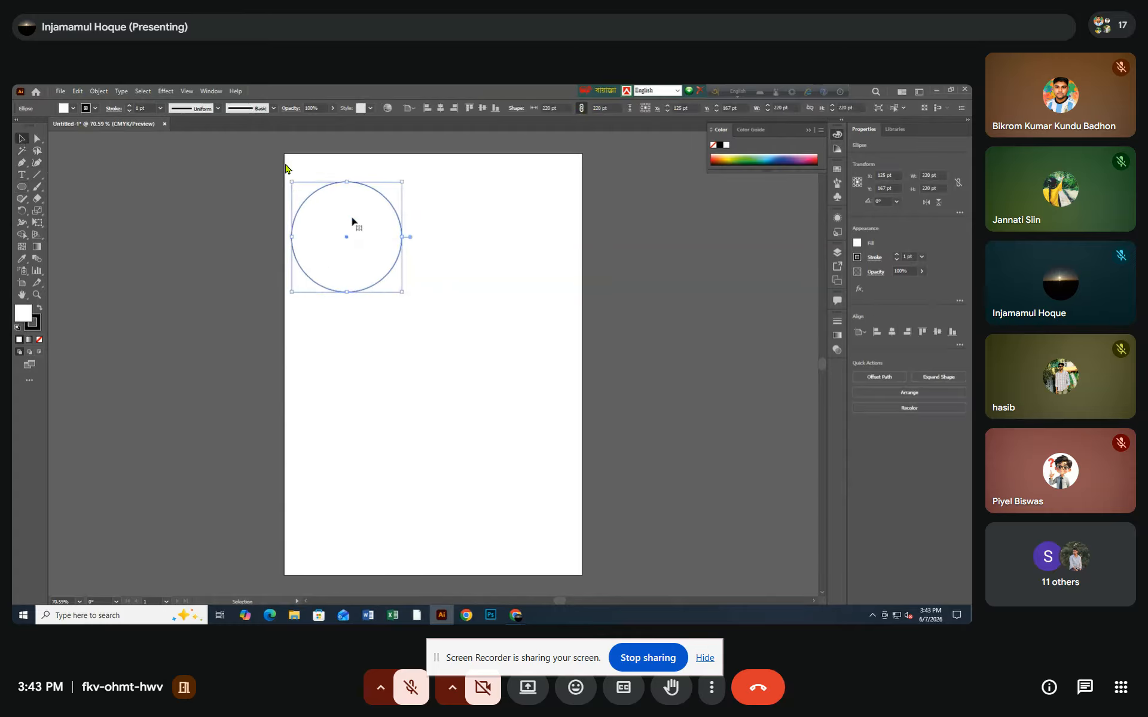
left_click_drag(338, 241, 166, 265)
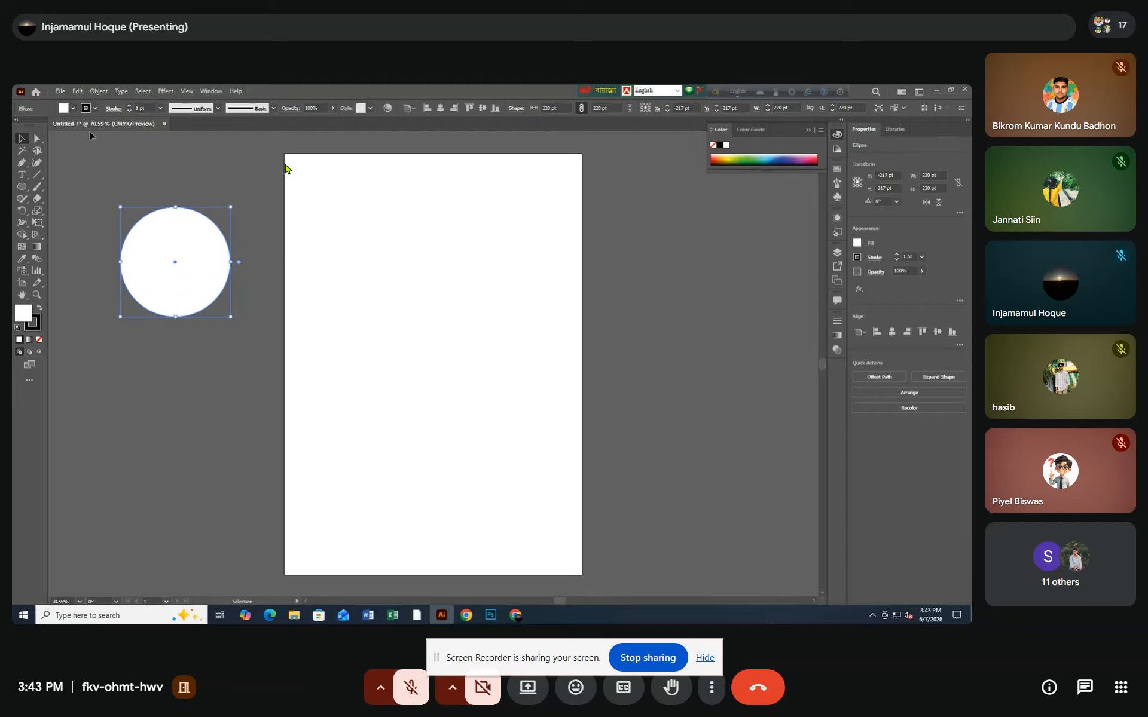
- Place the portrait of the man in a black suit from "New folder (2)" into the document at its original size
left_click(61, 91)
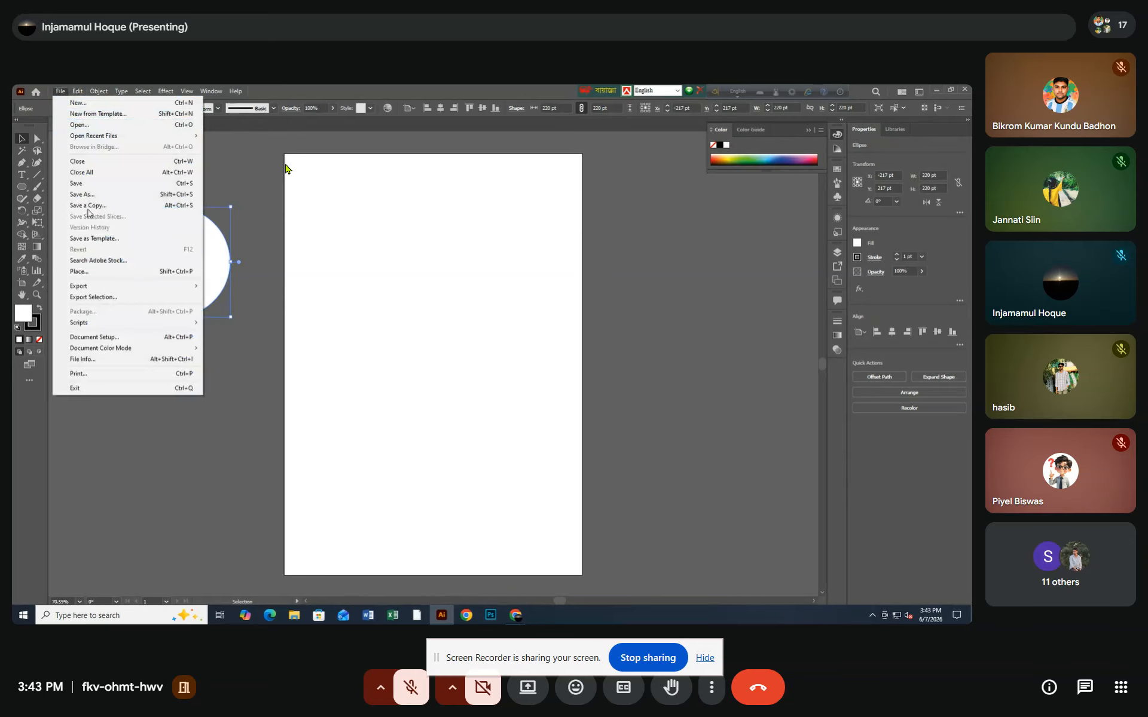
left_click(107, 276)
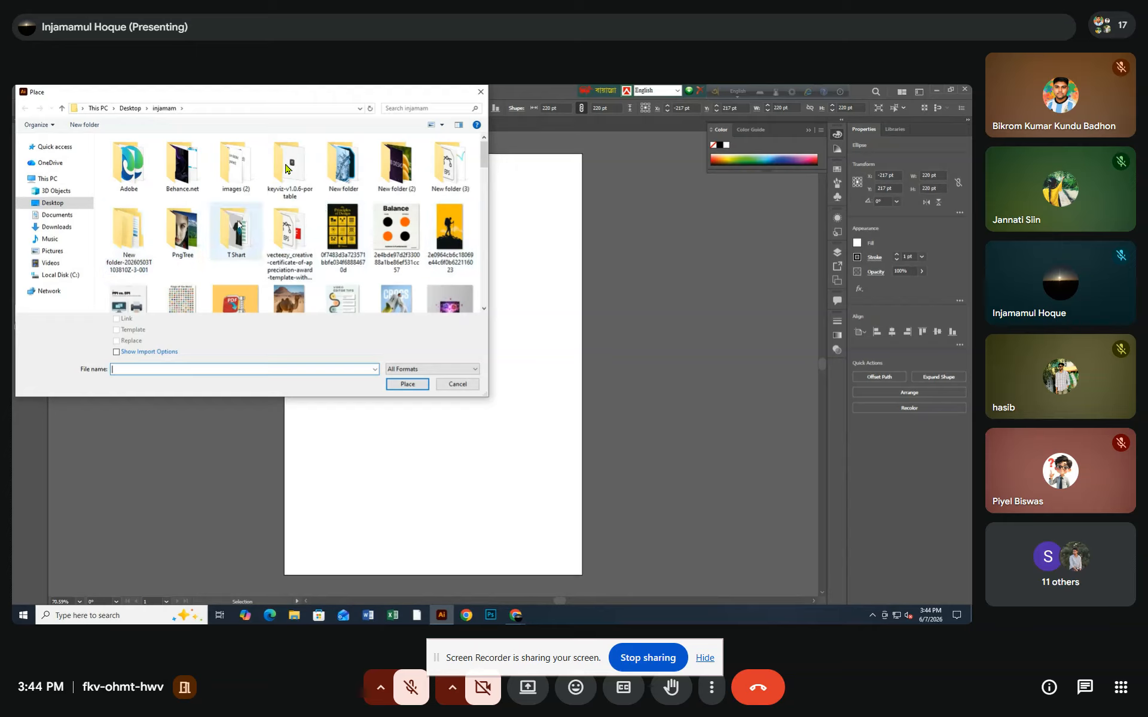
double_click(391, 173)
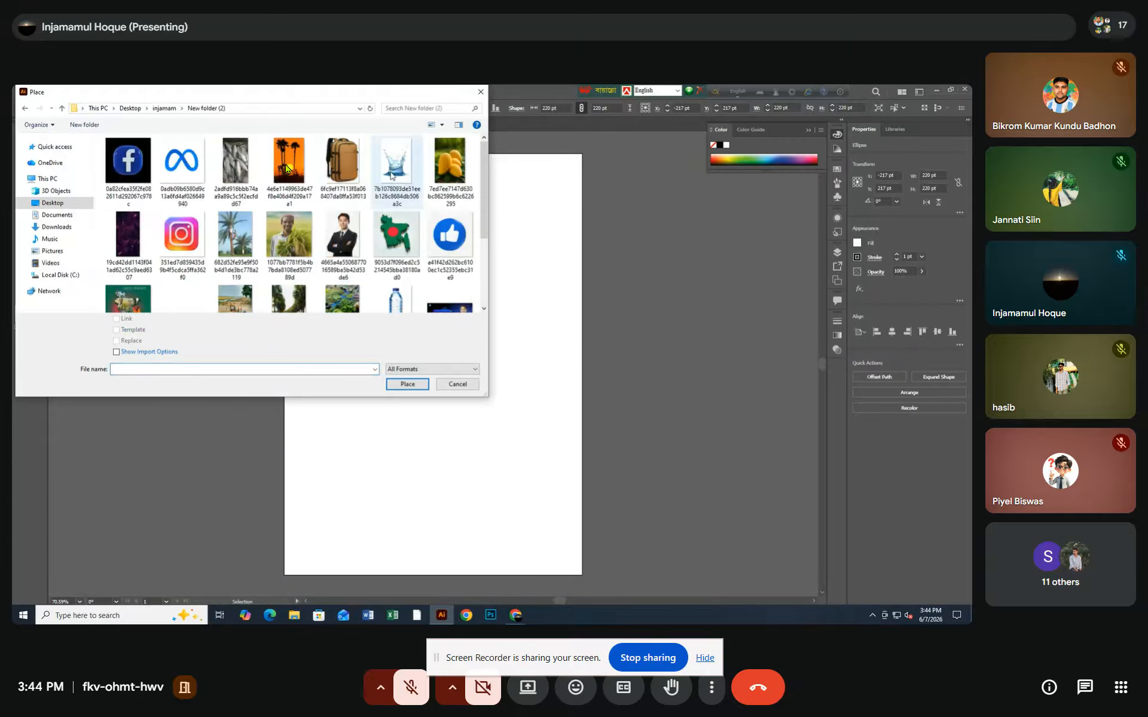
double_click(346, 242)
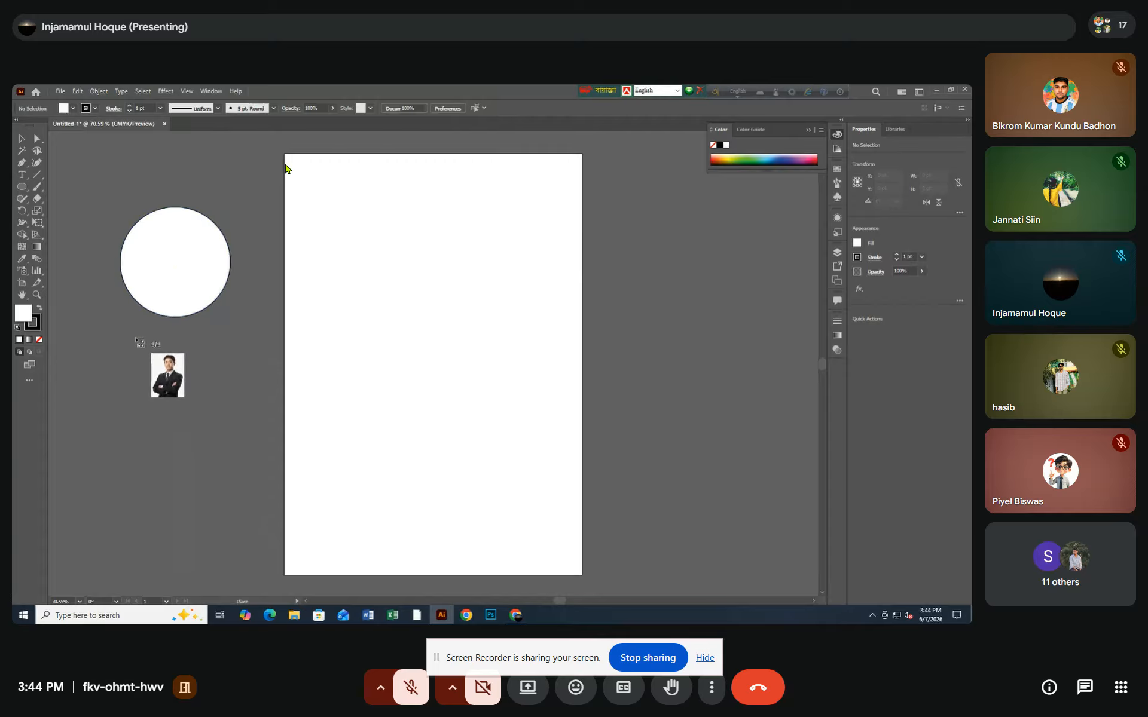
left_click(135, 345)
left_click_drag(331, 466, 392, 354)
- Scale the portrait down to about 220 x 290 pt and overlap it with the circle beside the artboard, aligning their upper edges
key("z")
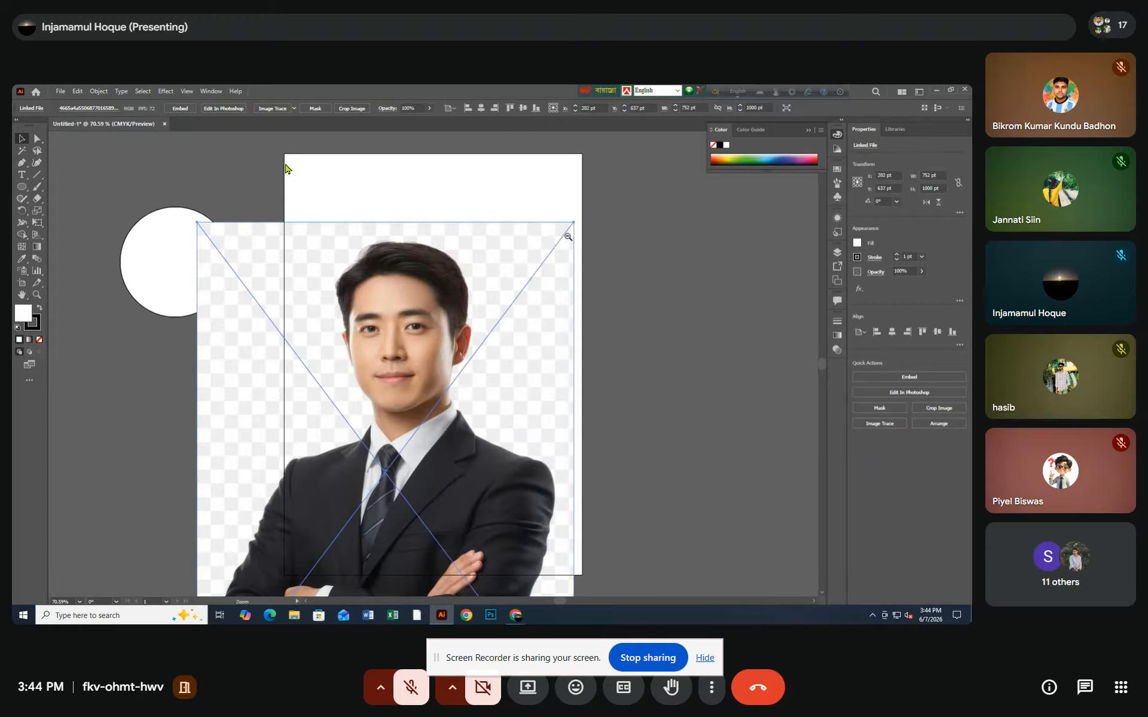
key("v")
left_click(574, 225)
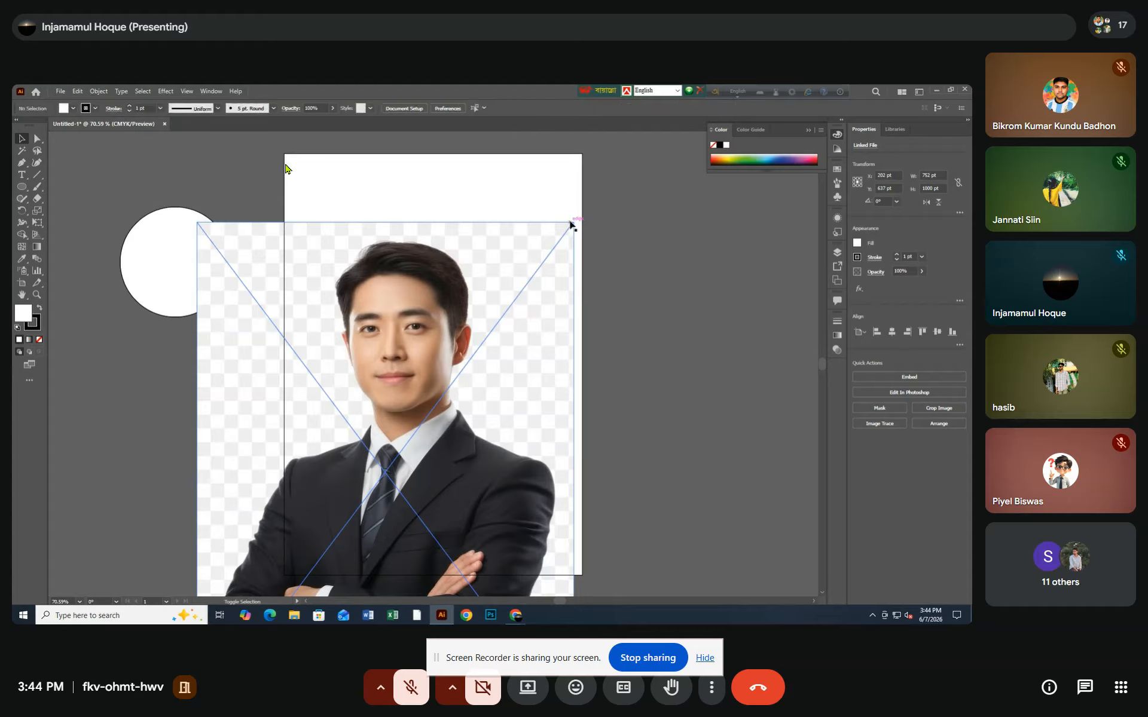
left_click(573, 224)
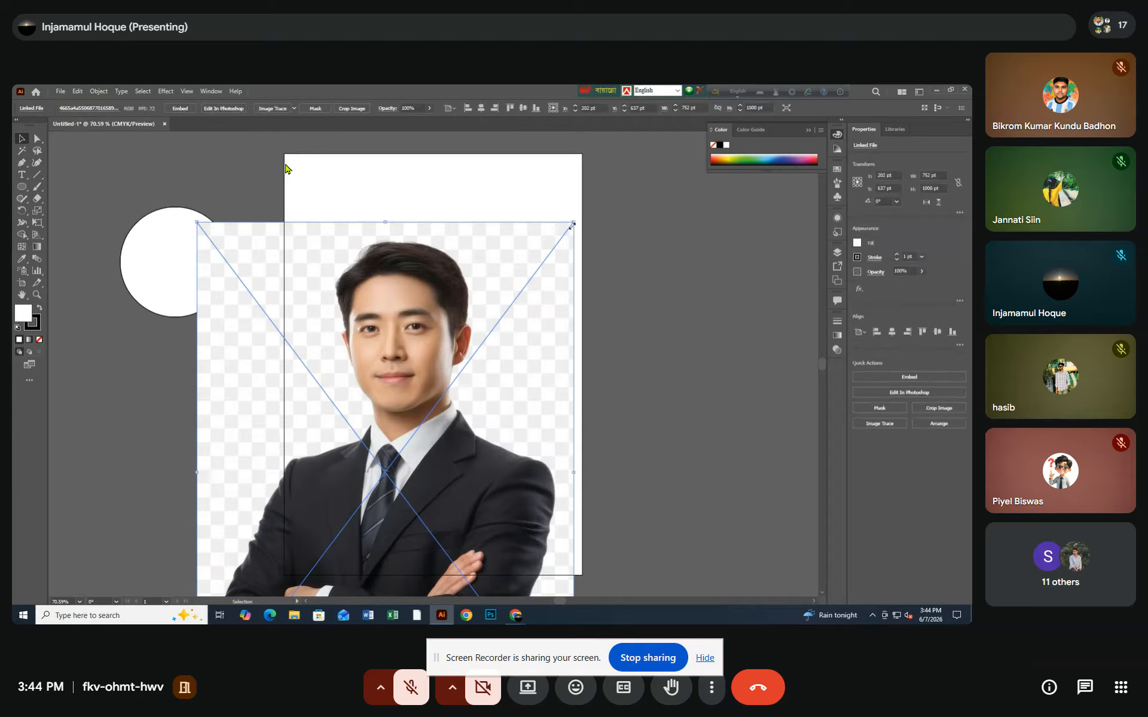
left_click_drag(573, 222, 441, 399)
left_click_drag(427, 444, 187, 404)
left_click(187, 404)
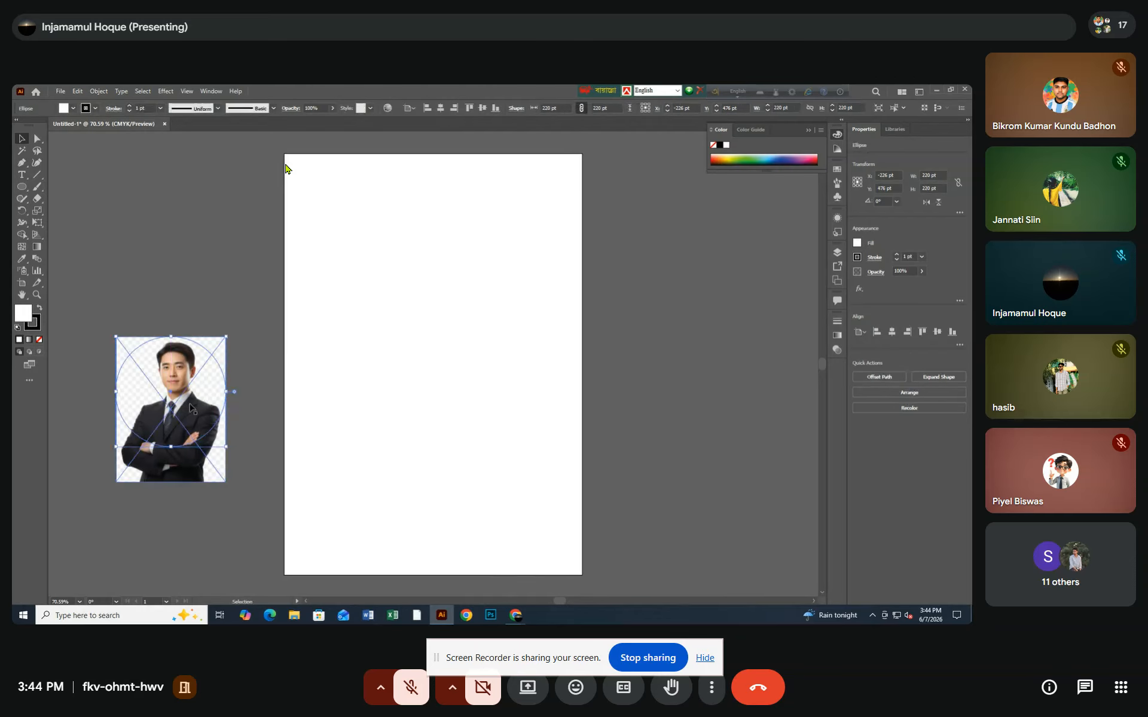
- Bring the circle to the front so it lies above the portrait
right_click(190, 402)
mouse_move(246, 345)
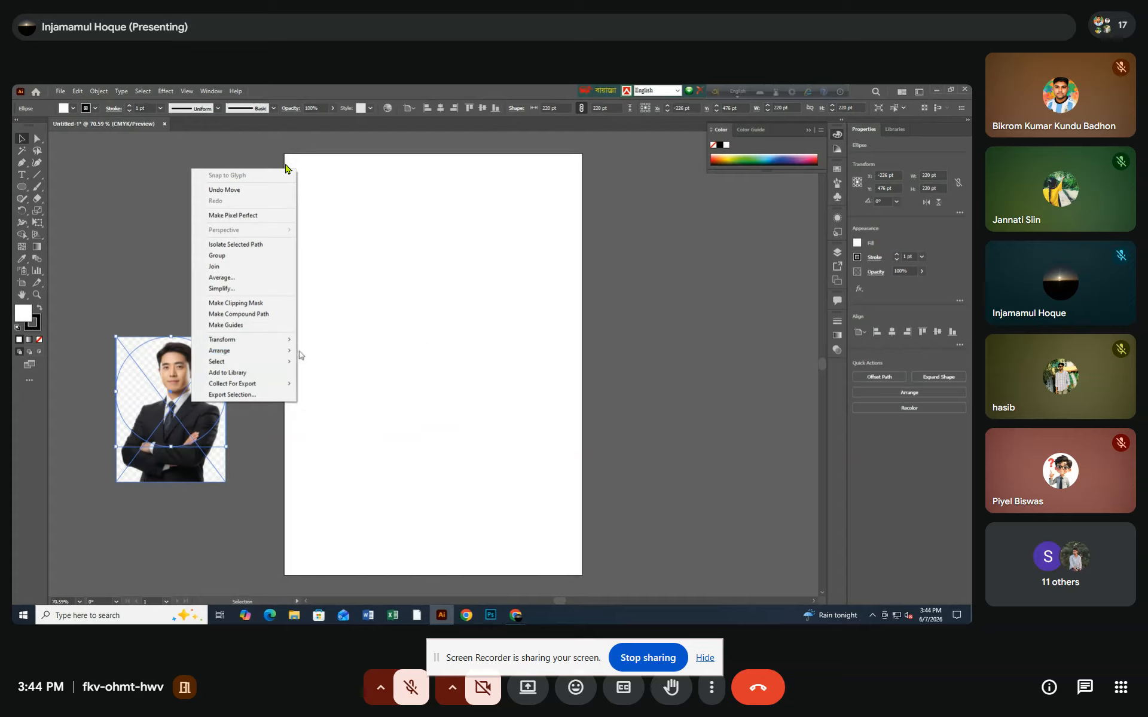
left_click(344, 353)
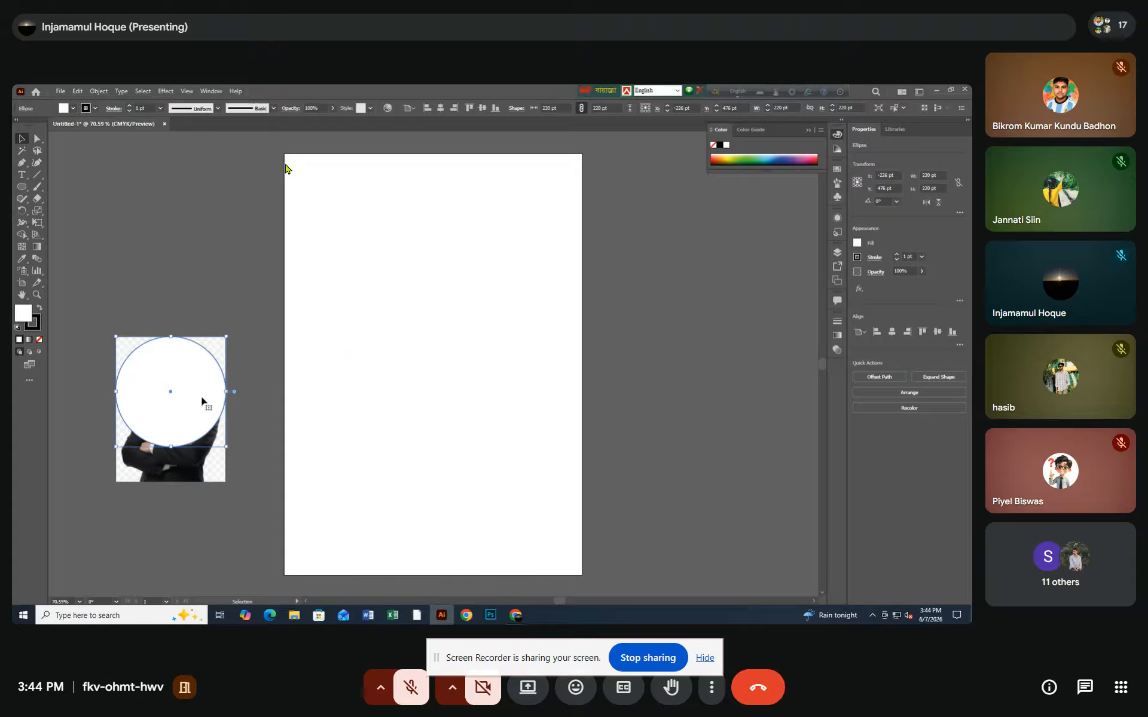
- Select the circle together with the portrait and make a clipping mask from them
left_click(133, 311)
left_click_drag(100, 286, 232, 478)
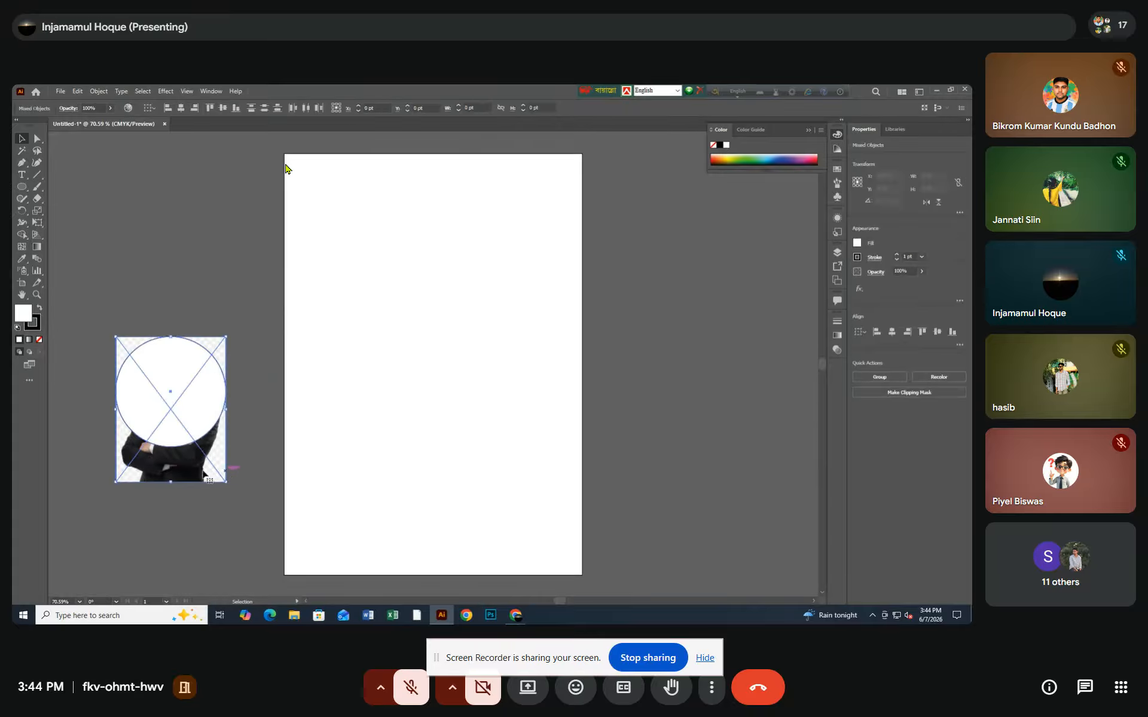
right_click(181, 384)
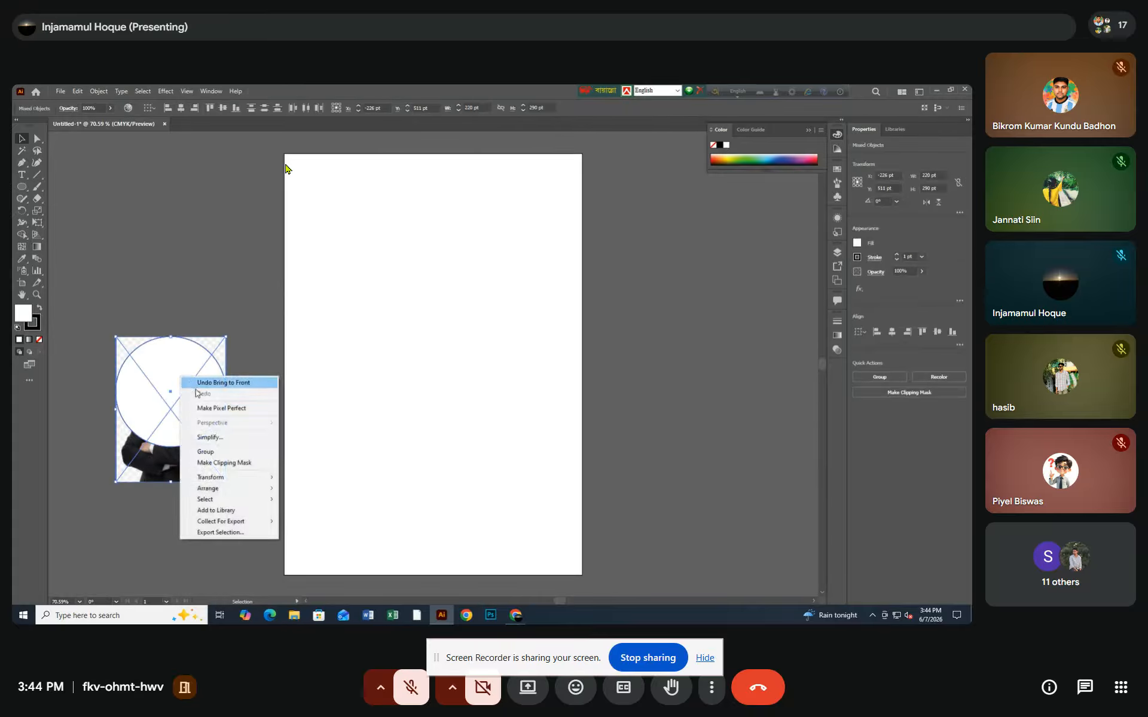
left_click(239, 471)
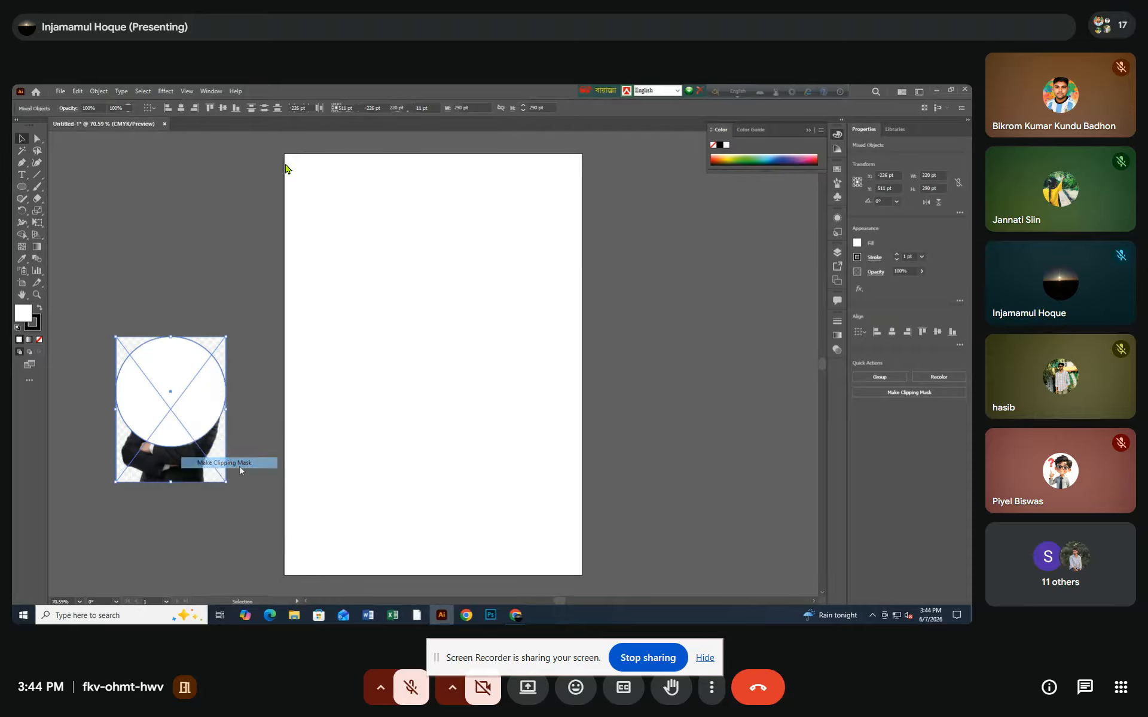
- Move the circular masked portrait up beside the artboard to about X -251 pt, Y 263 pt, and release its clipping mask
left_click(236, 507)
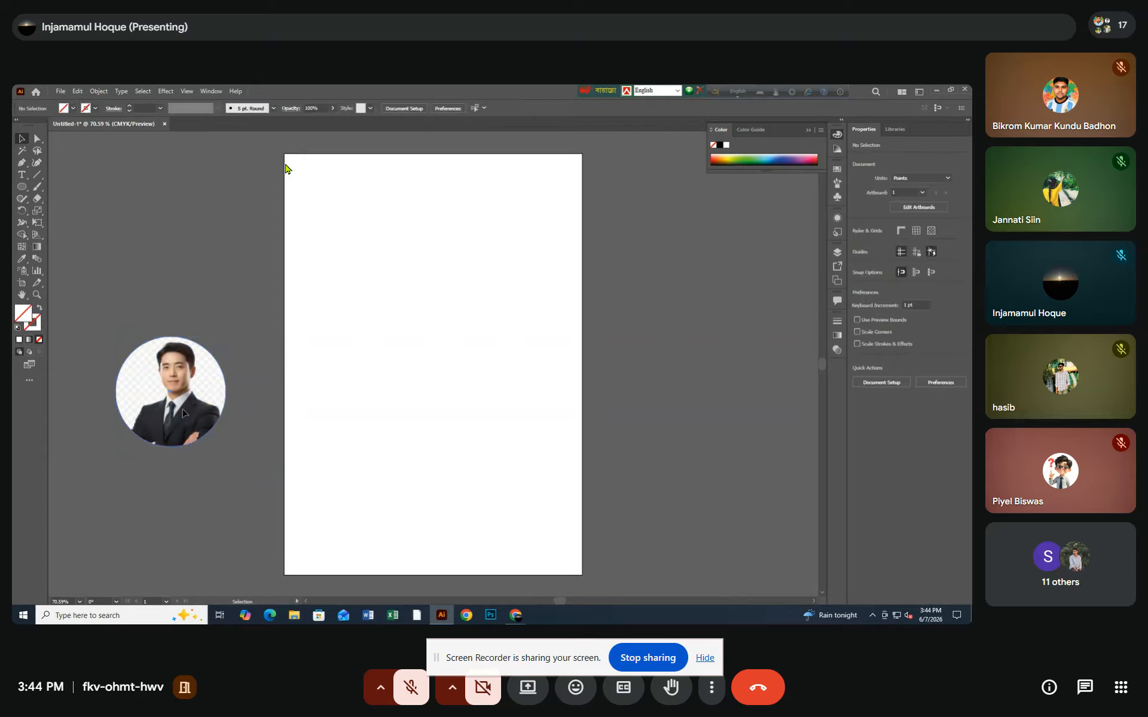
left_click_drag(181, 412, 168, 297)
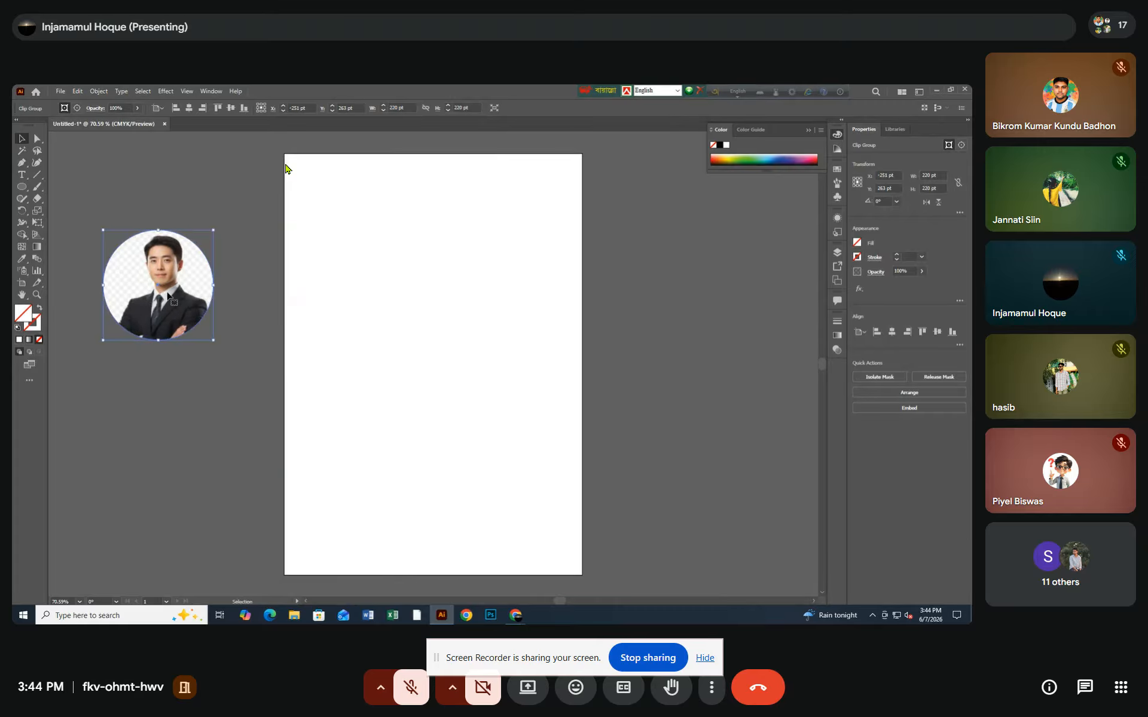
right_click(168, 297)
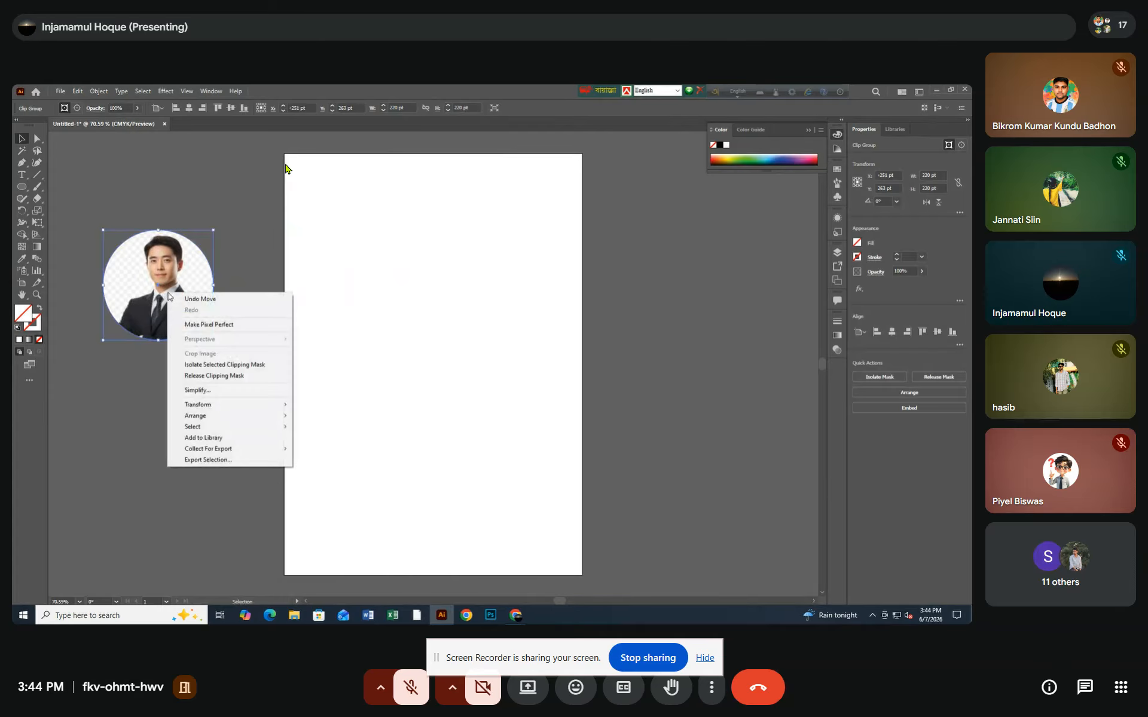
left_click(212, 375)
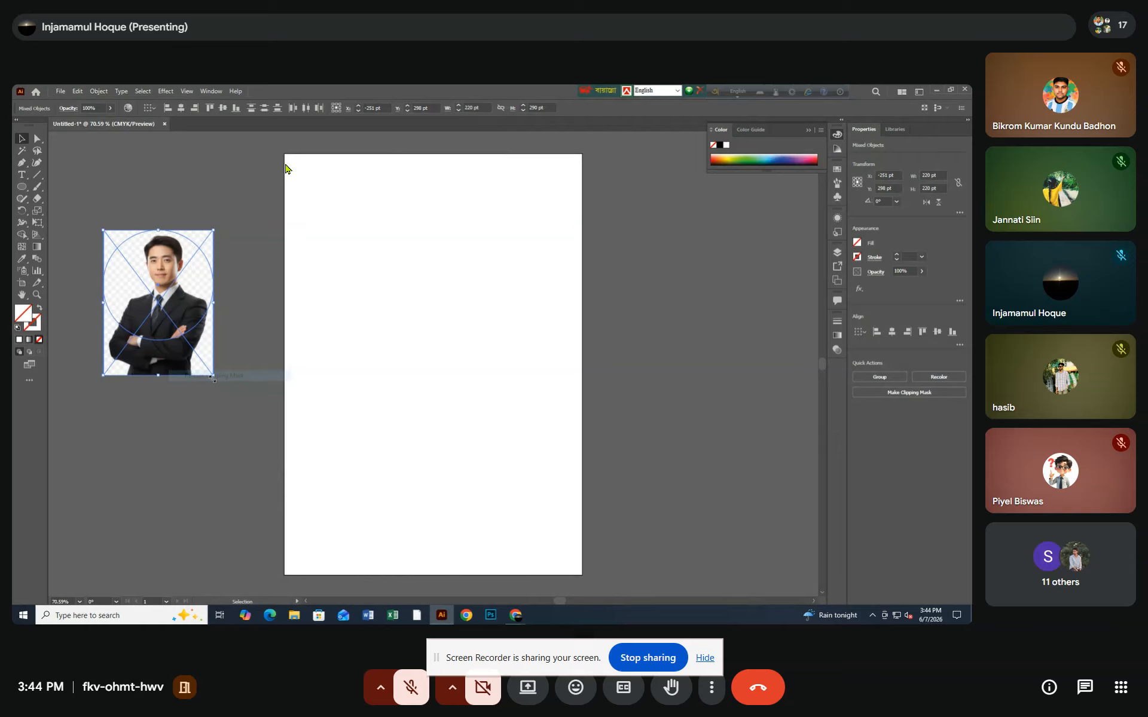
left_click(199, 421)
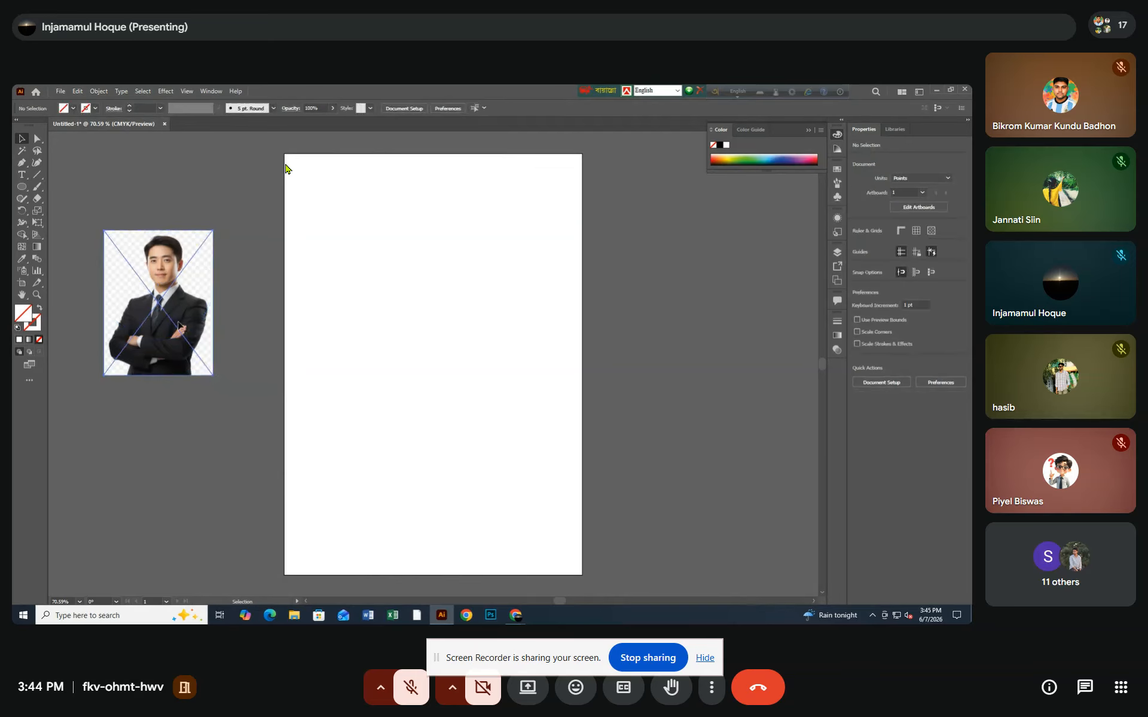
- Move the unmasked portrait down away from the circle path and delete it
left_click_drag(185, 303, 189, 367)
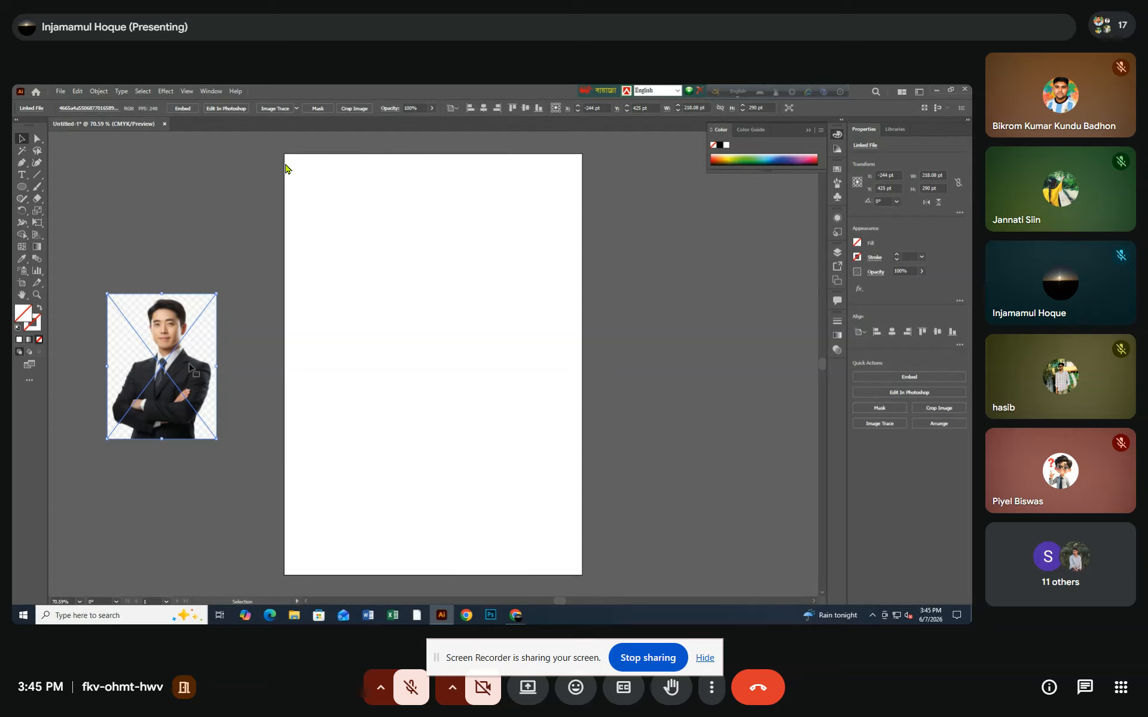
key("Delete")
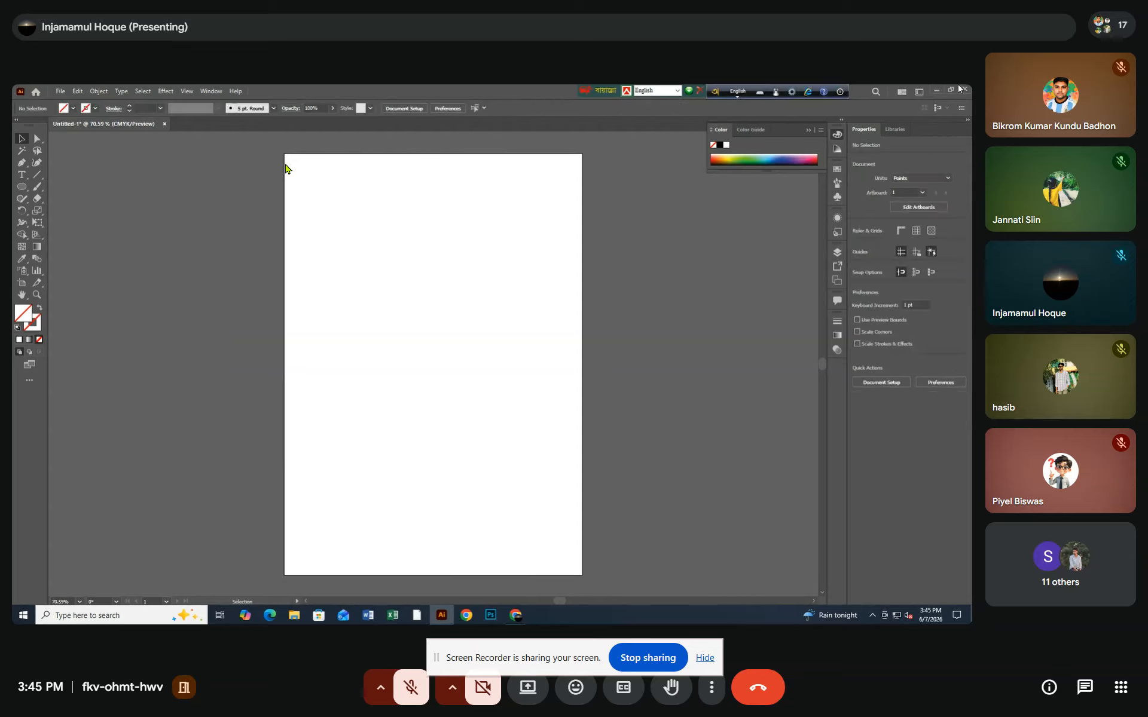
- Minimize the Illustrator and Chrome windows to reach the Windows desktop
left_click(936, 90)
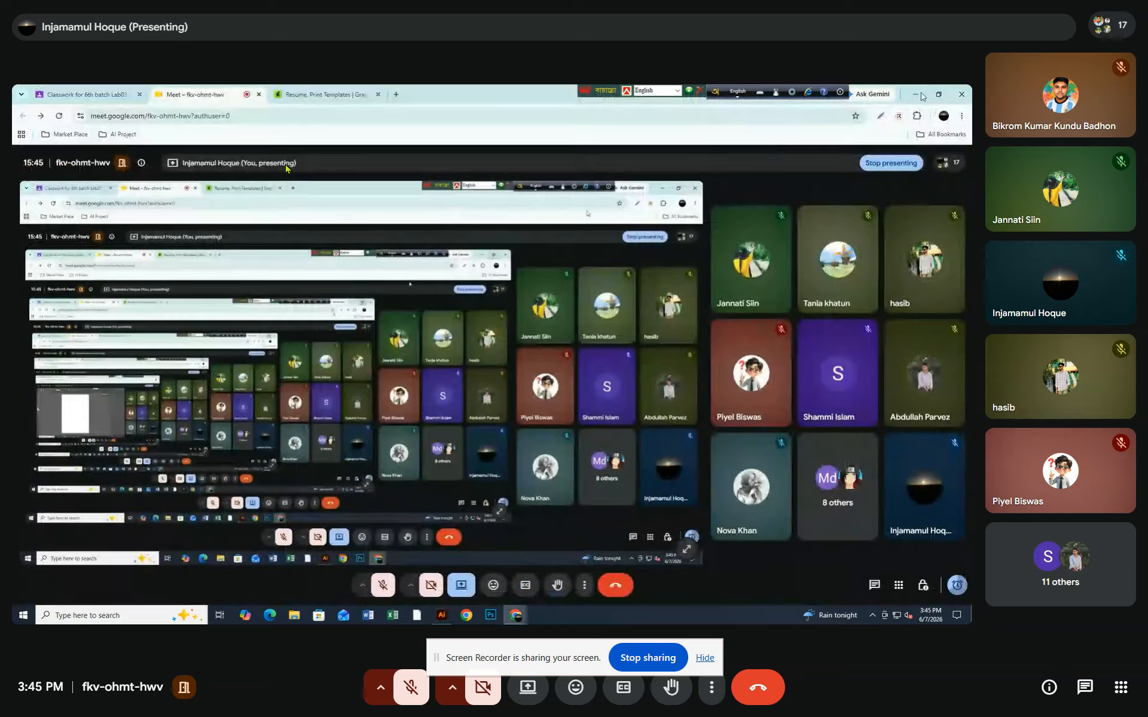
left_click(918, 95)
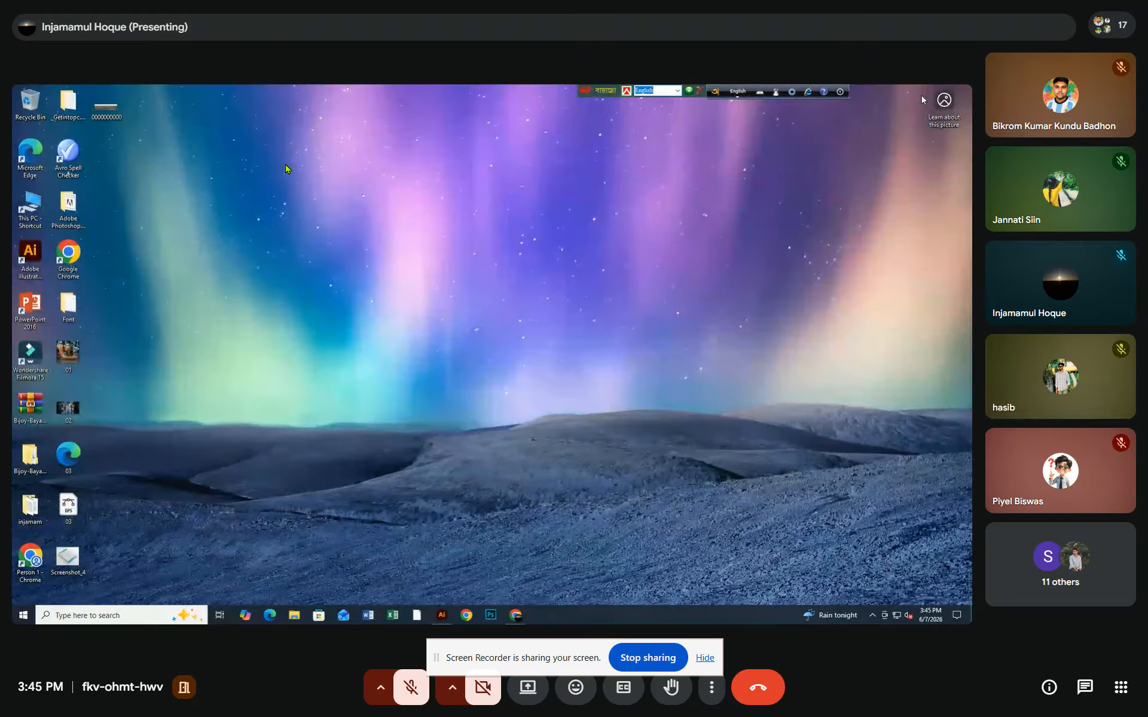